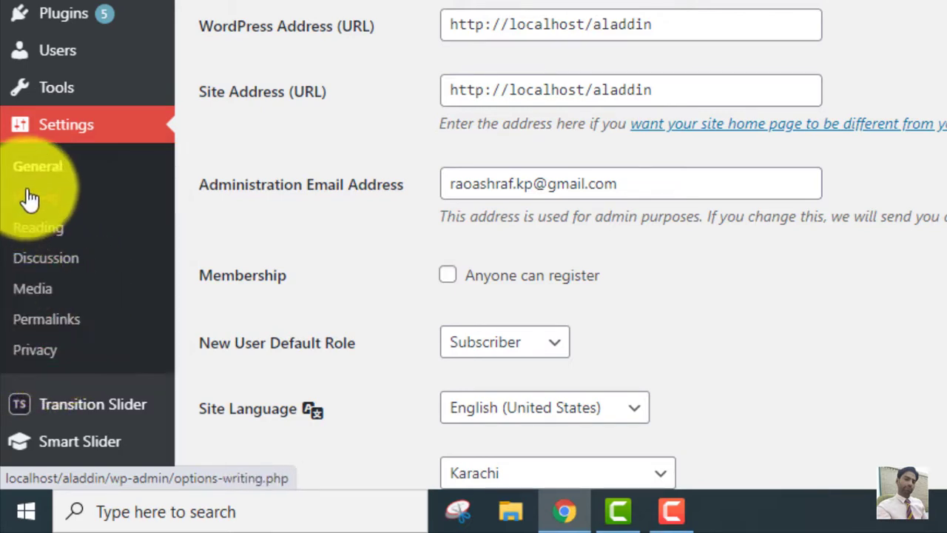
Open Settings > General to see the site title 'Aladdin Store' and its tagline.
click(41, 172)
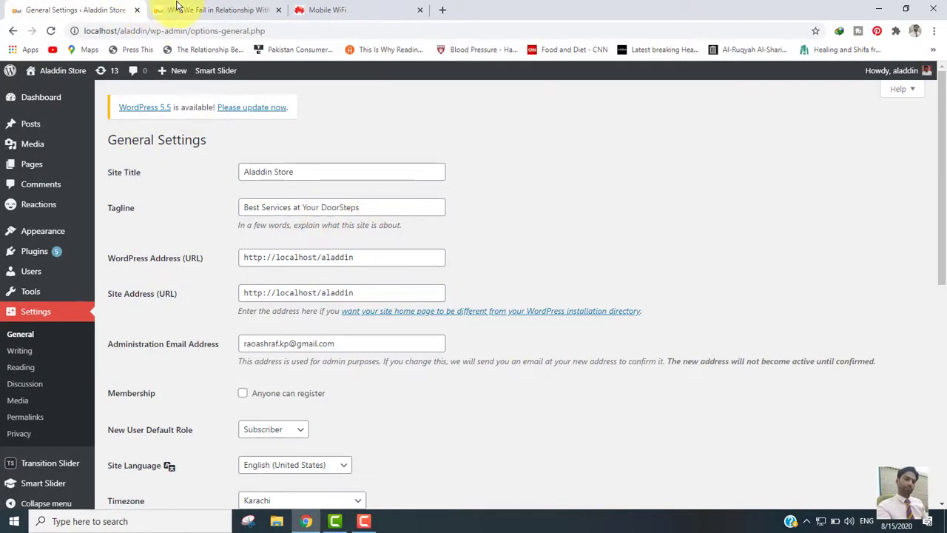
Compare the live post and home page header with the General Settings title and tagline.
click(198, 9)
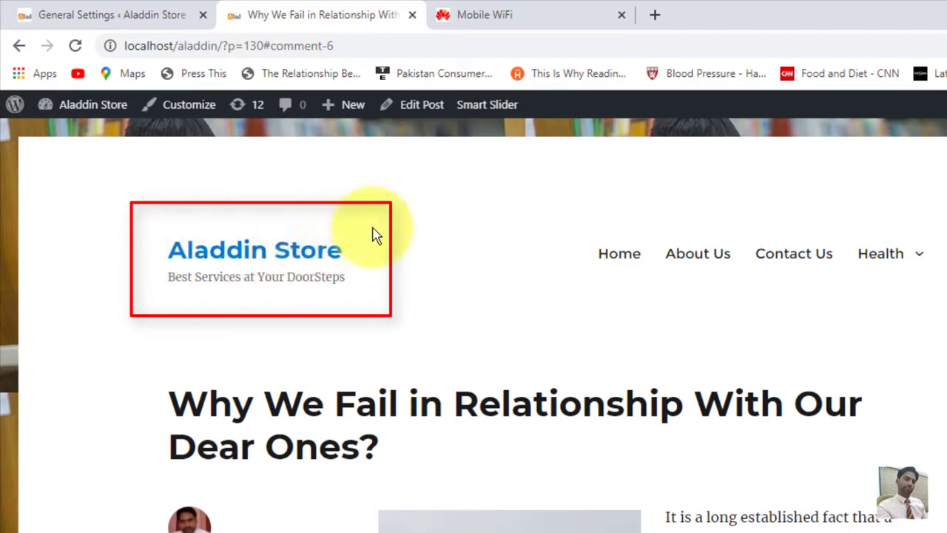
key(ctrl+shift+Tab)
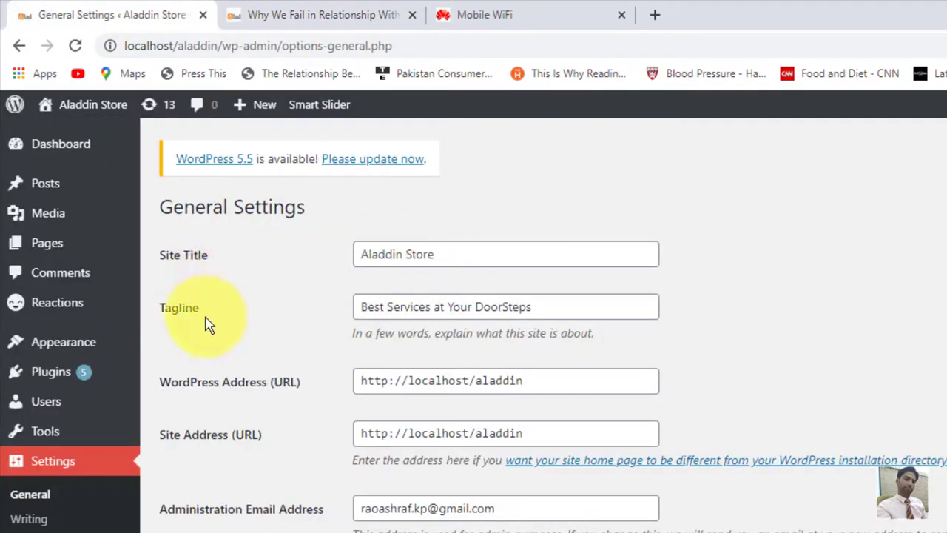
click(344, 8)
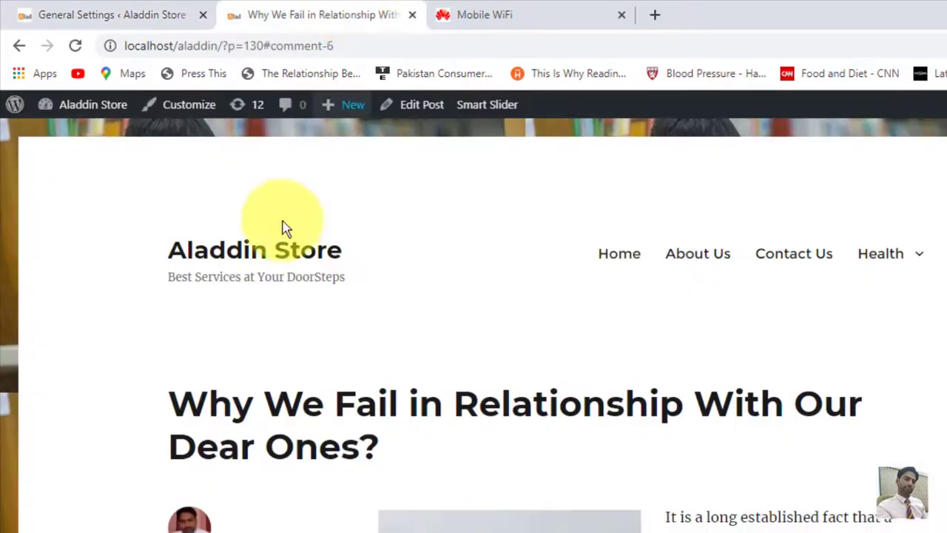
click(47, 9)
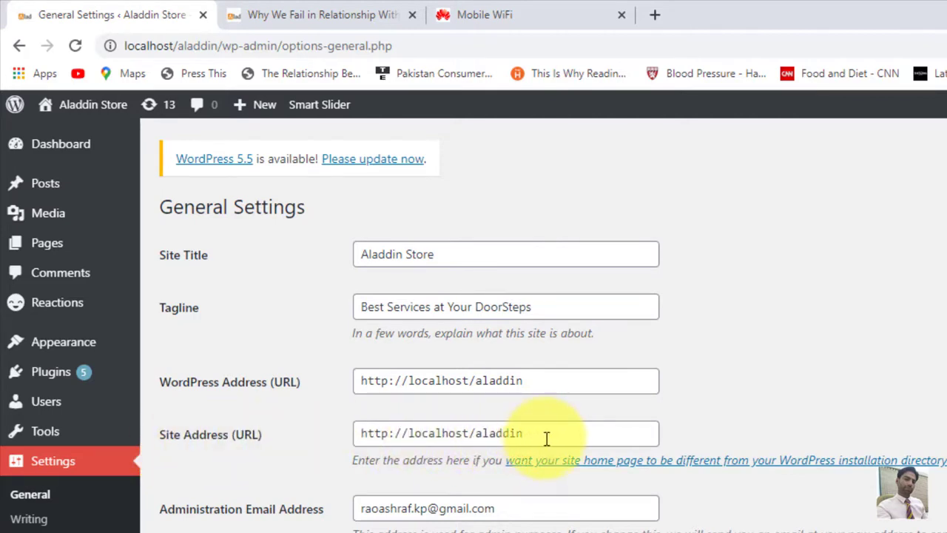
click(300, 11)
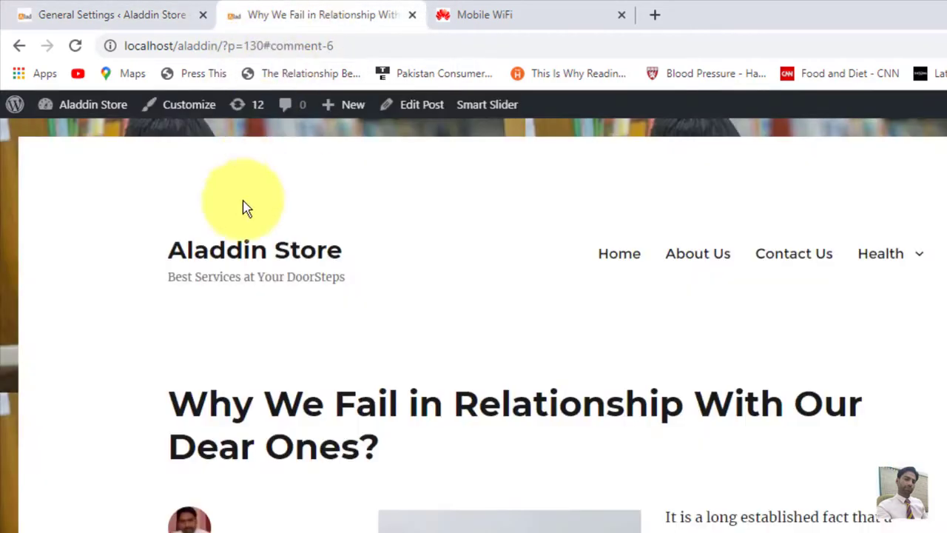
click(233, 259)
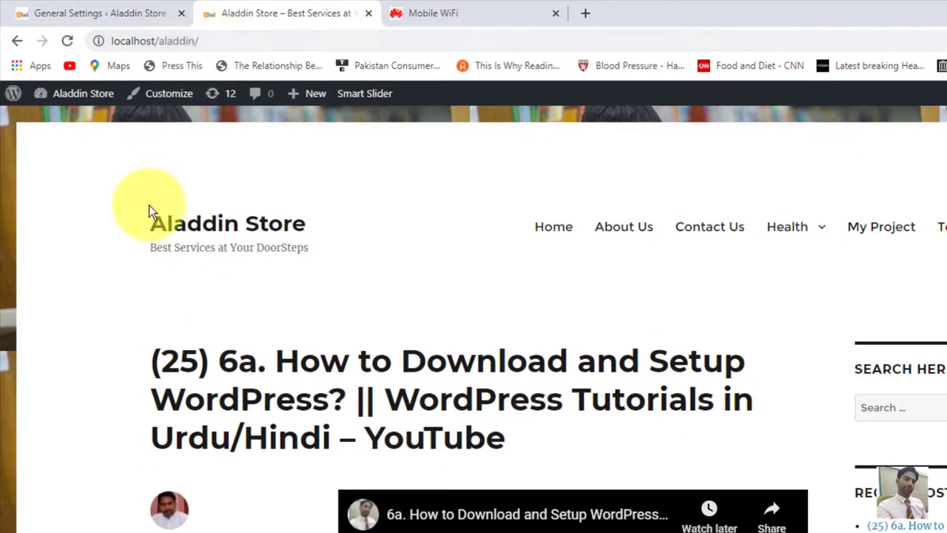
click(85, 8)
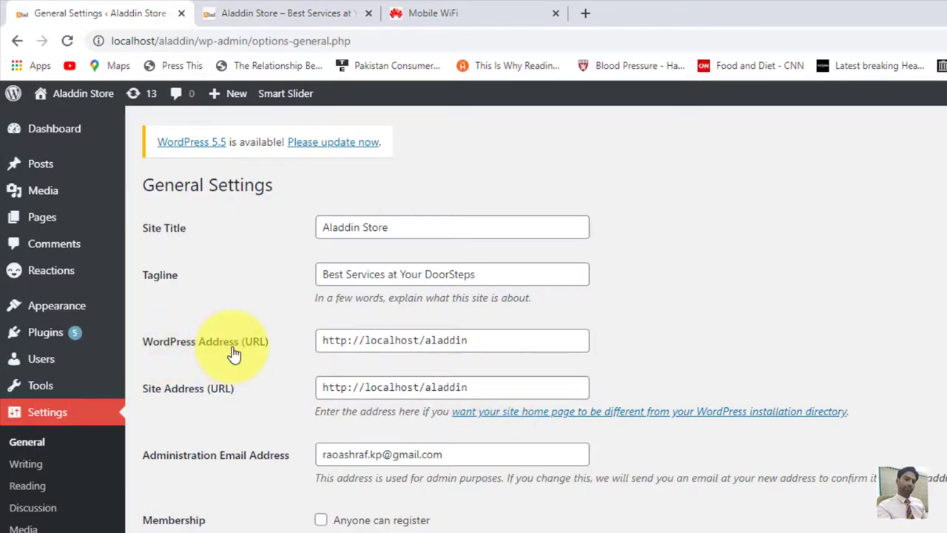
Tick 'Anyone can register' under Membership, keeping Subscriber as the new user default role.
click(477, 342)
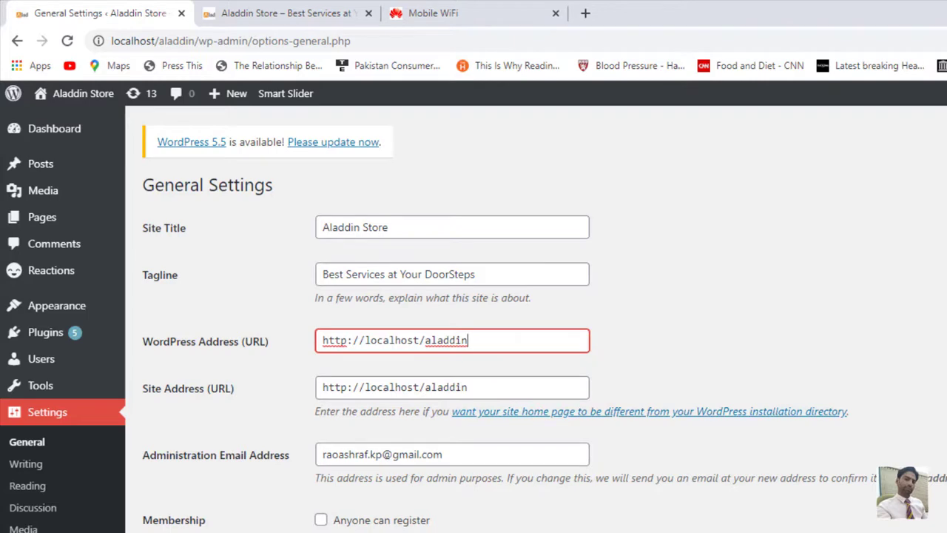
scroll(473, 318, down, 3)
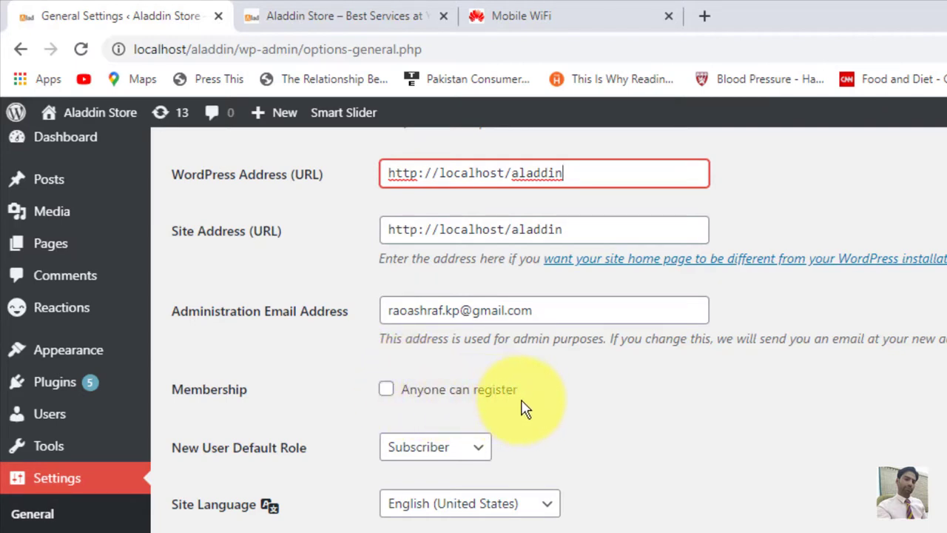
click(386, 392)
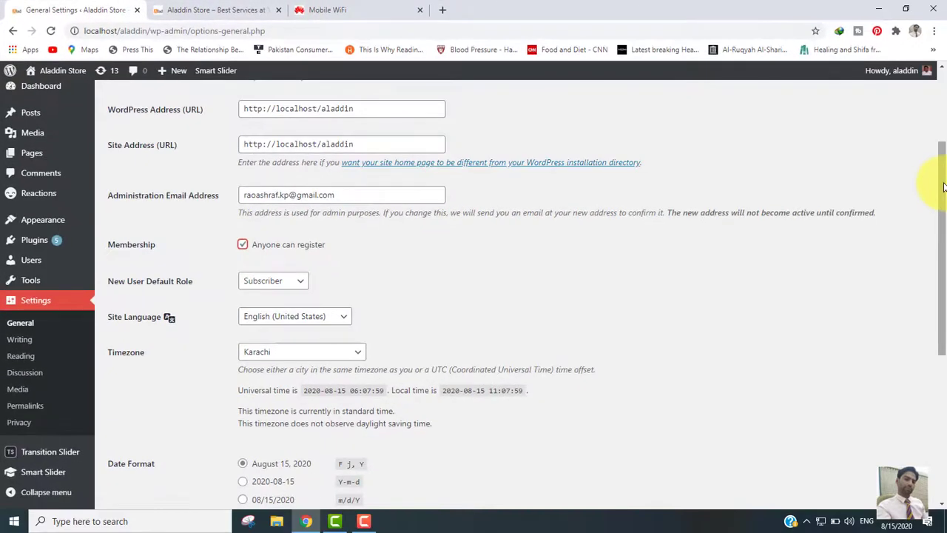
Save the open-registration setting and log out to see the login page's Register link.
drag(945, 184, 944, 364)
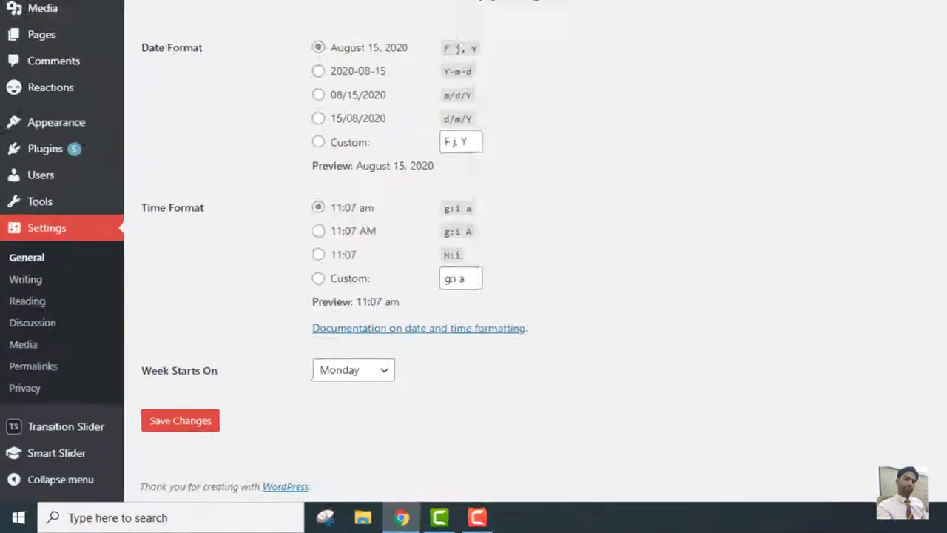
click(157, 447)
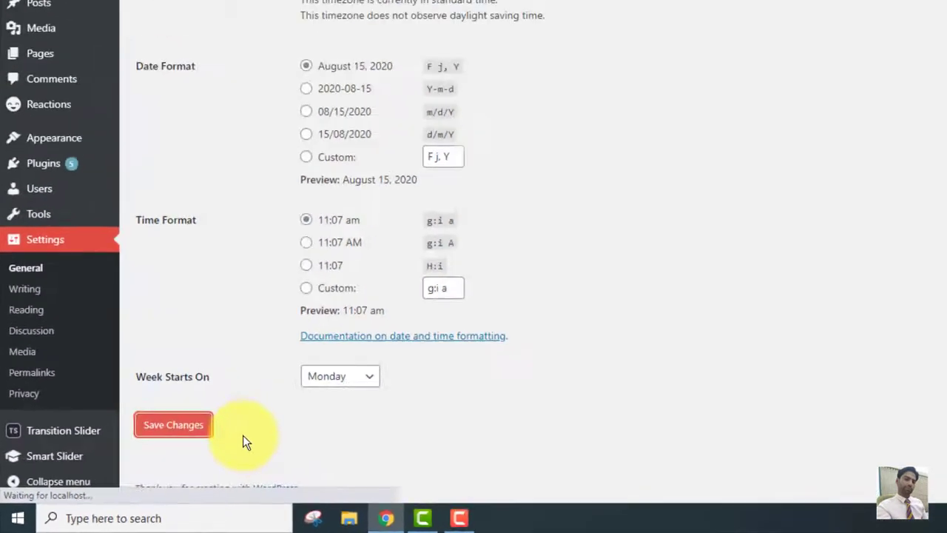
mouse_move(910, 77)
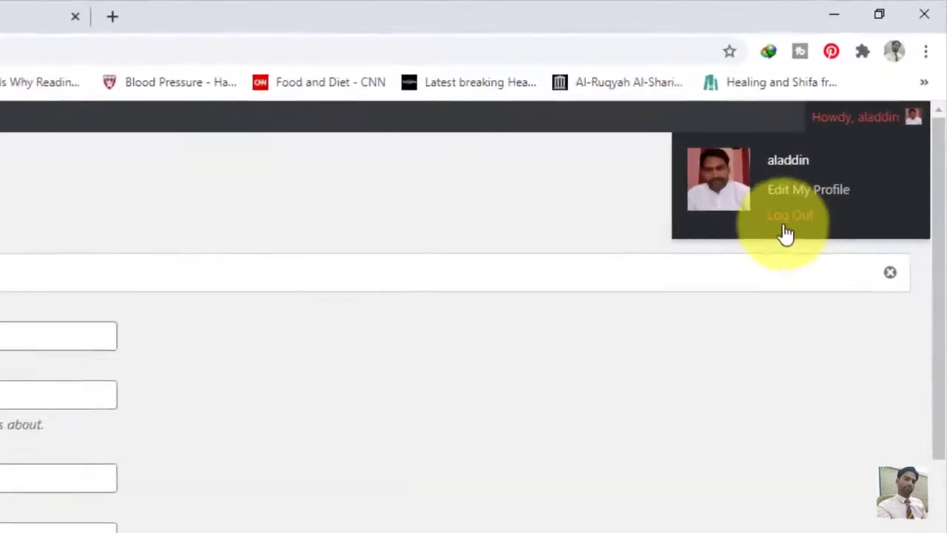
click(770, 243)
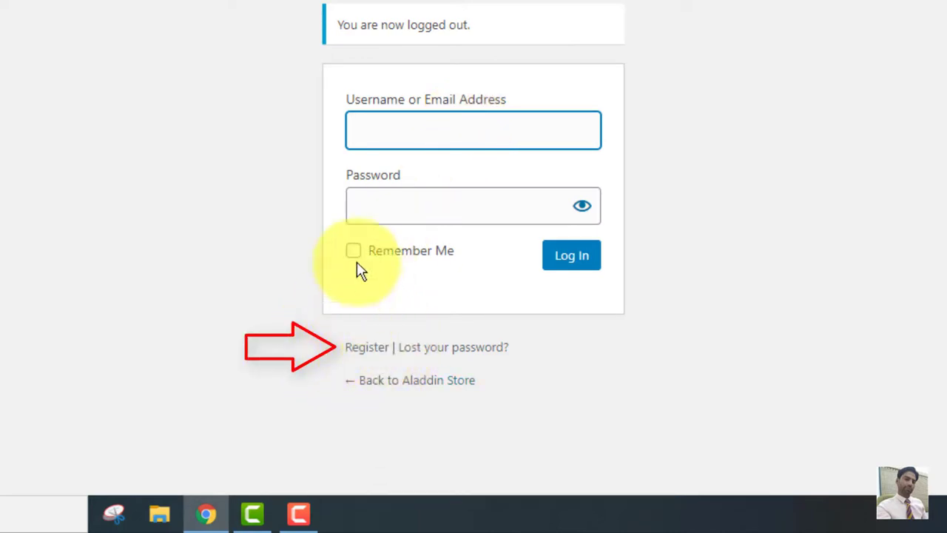
Enter the admin username on the login page and move to the password field.
click(434, 131)
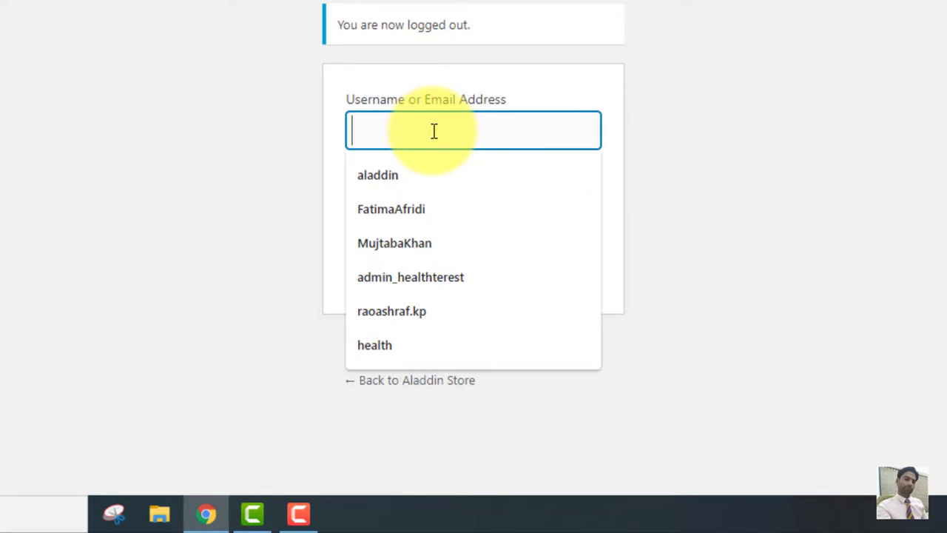
text(aladdin)
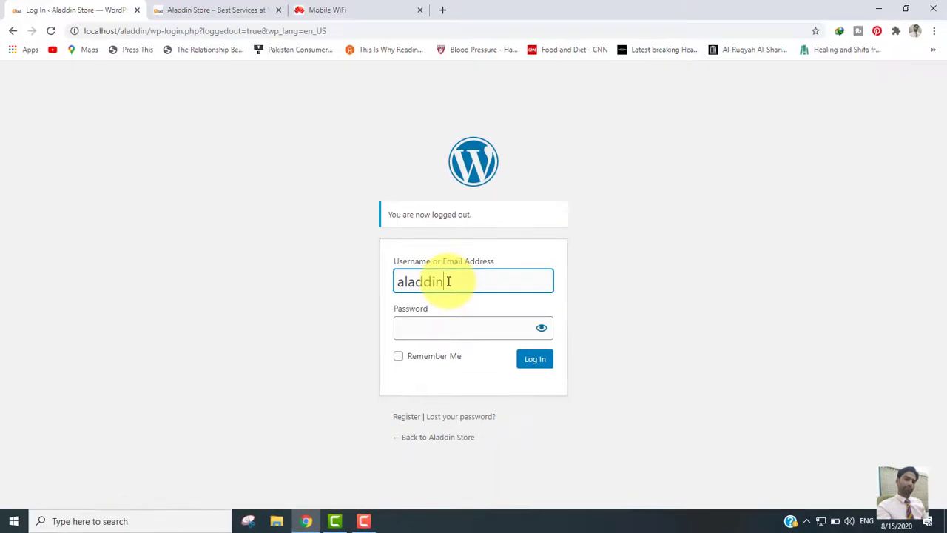
key(Tab)
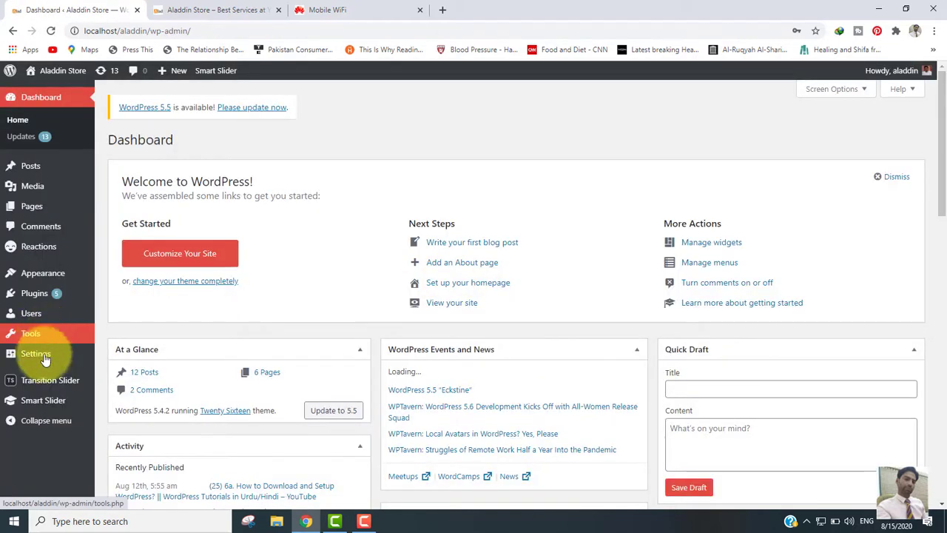
Turn 'Anyone can register' back off in General Settings and save.
mouse_move(45, 359)
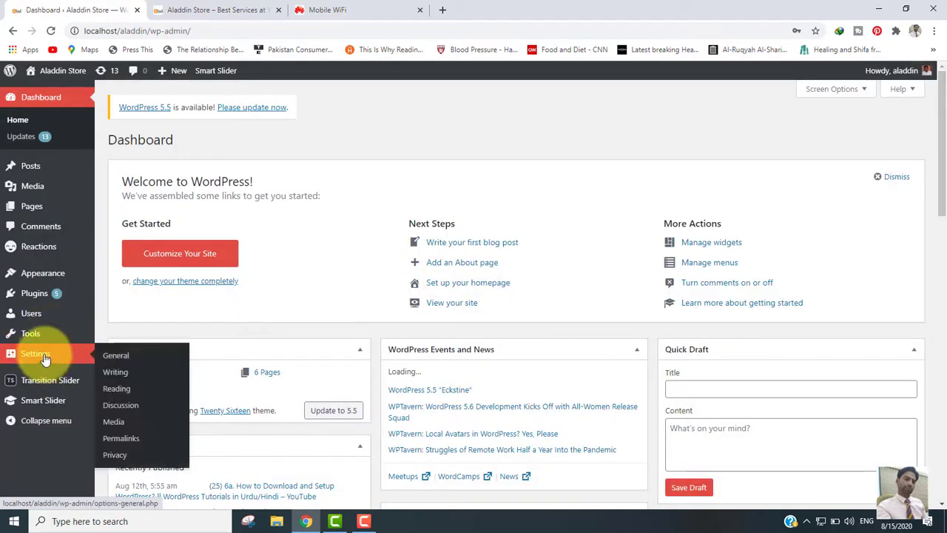
click(124, 358)
click(243, 393)
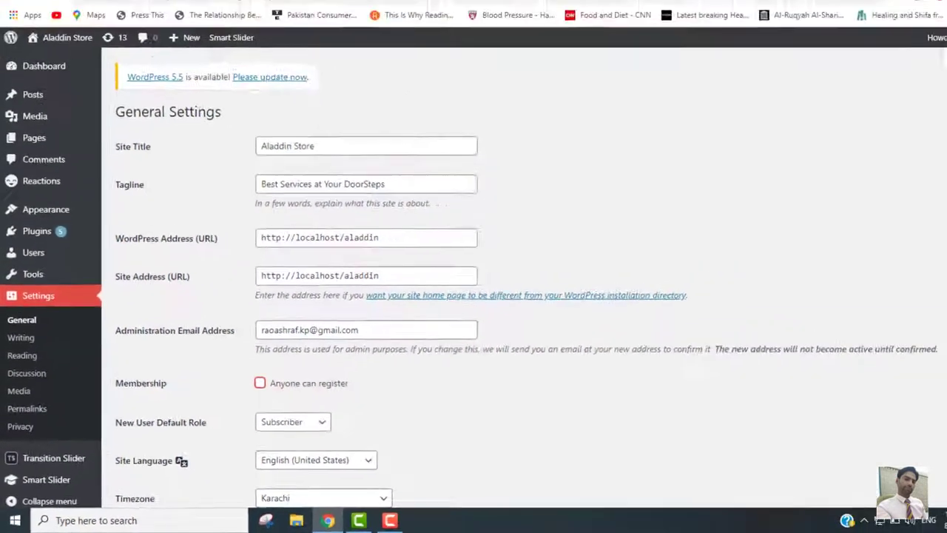
scroll(405, 304, down, 10)
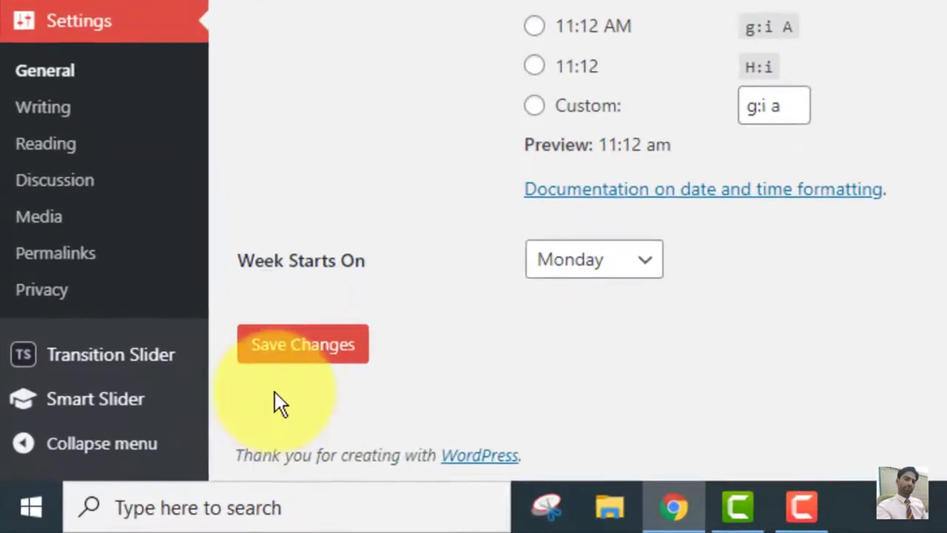
click(189, 419)
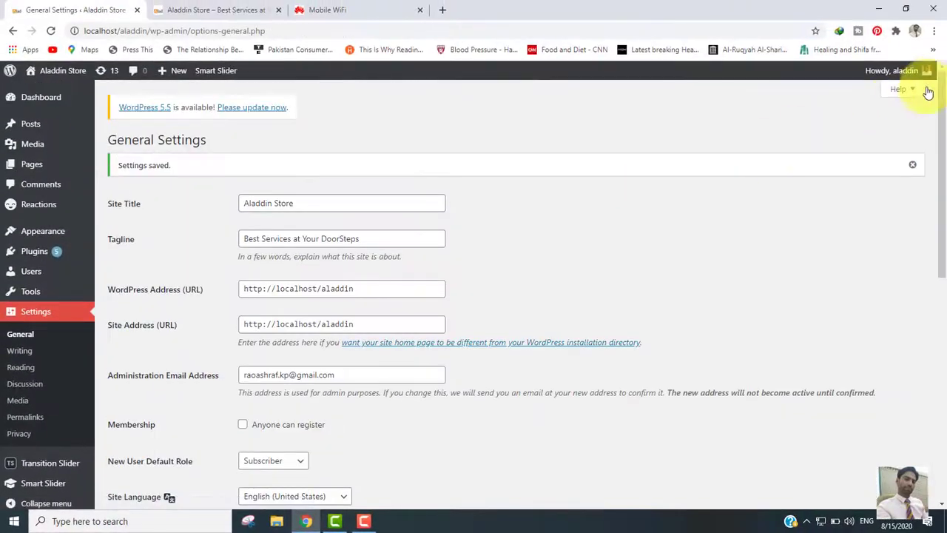
Log out, sign back in with the admin account, and reopen General Settings.
mouse_move(907, 70)
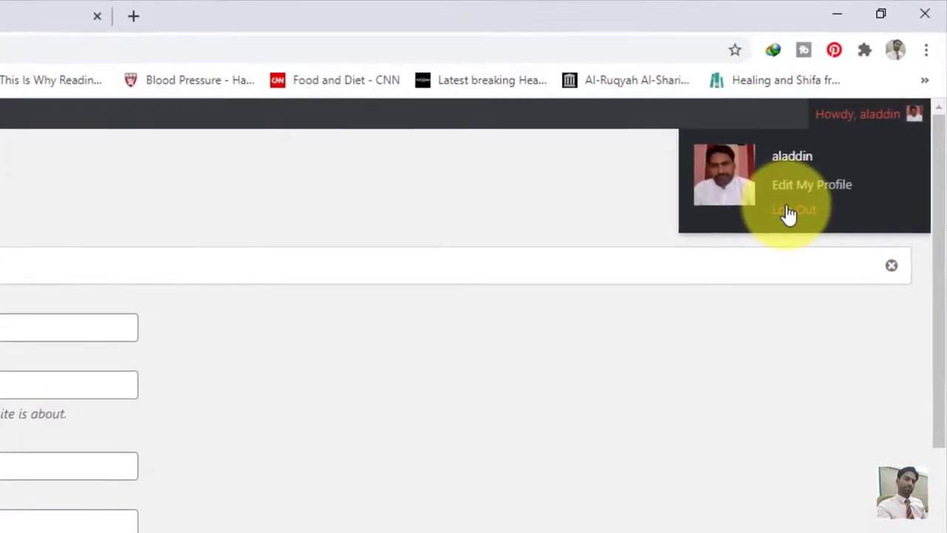
click(823, 166)
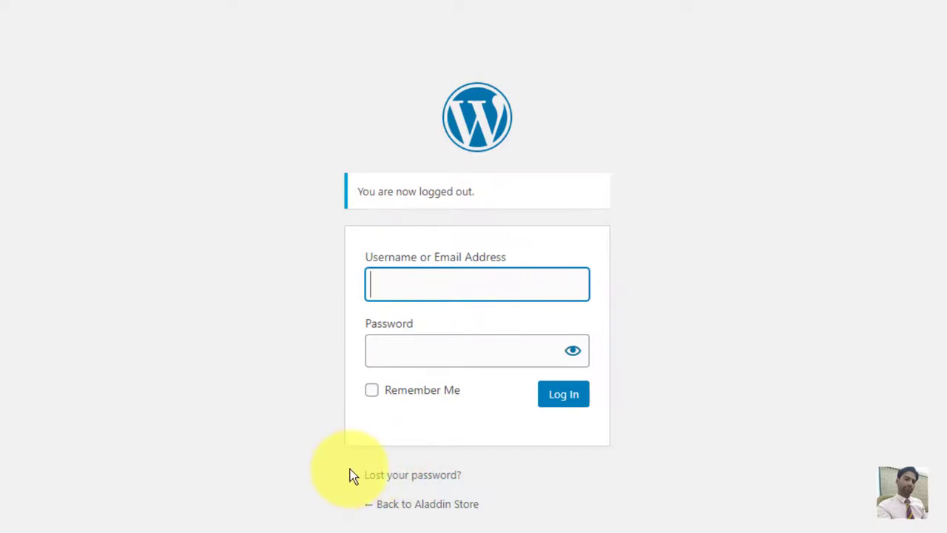
text(aladdin)
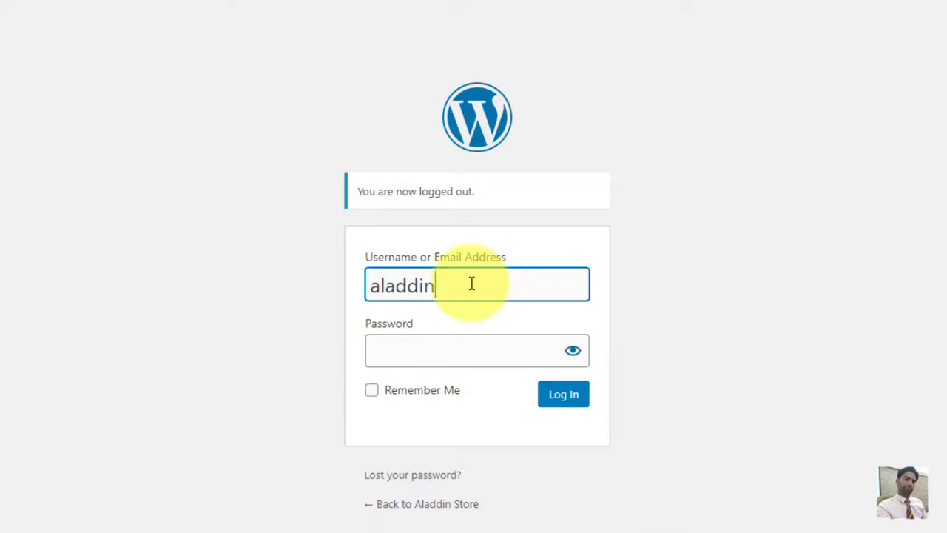
key(Tab)
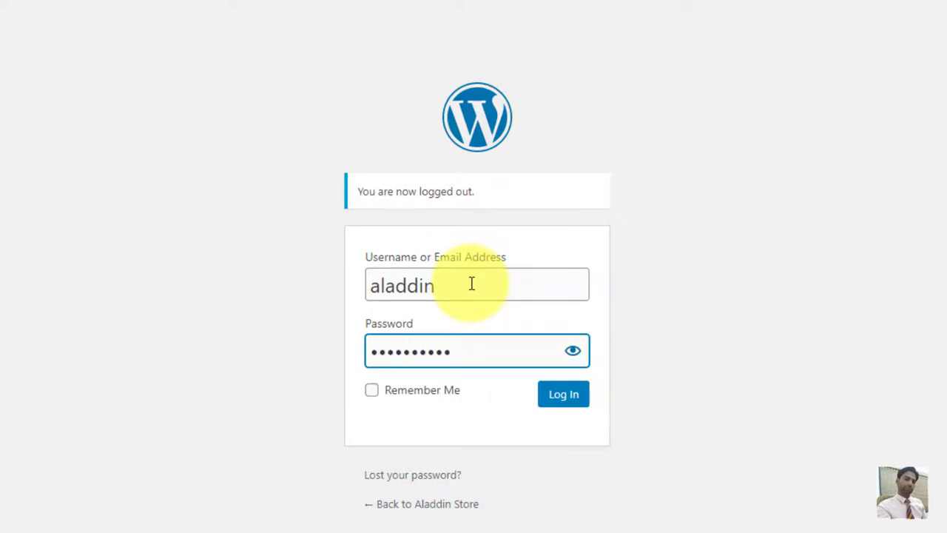
key(Return)
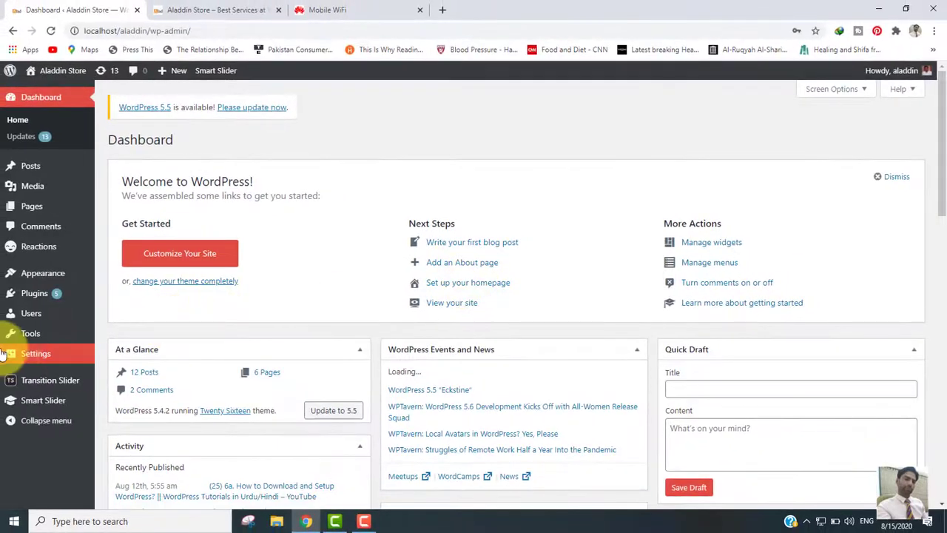
mouse_move(8, 354)
click(124, 358)
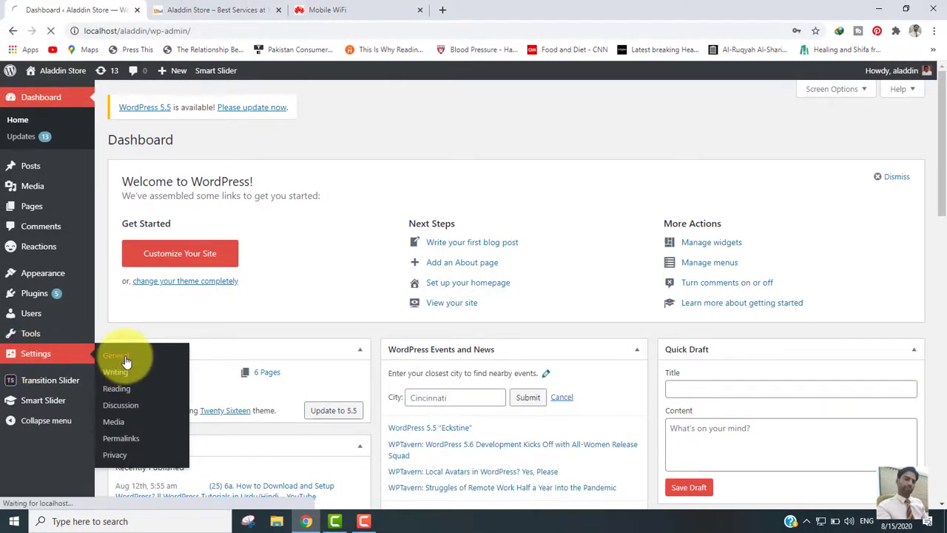
scroll(181, 180, down, 3)
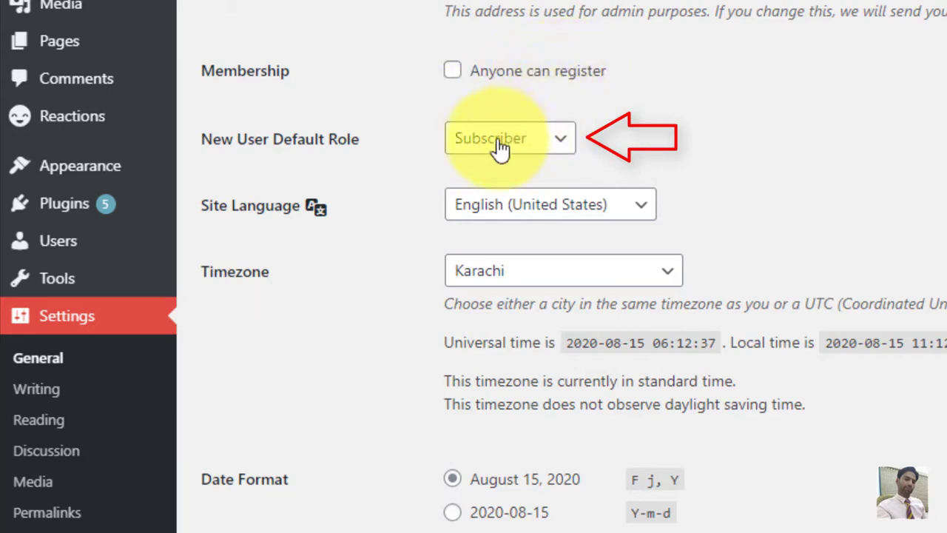
click(540, 147)
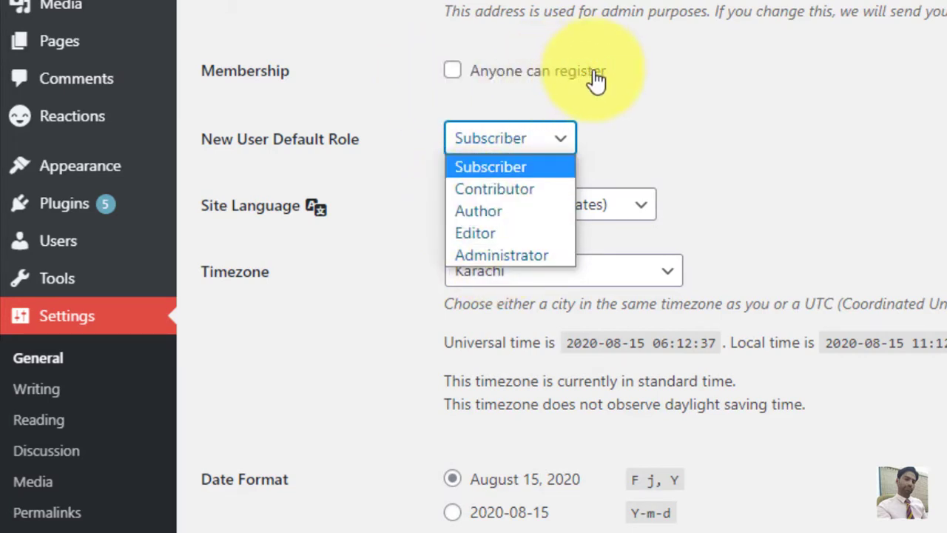
click(509, 141)
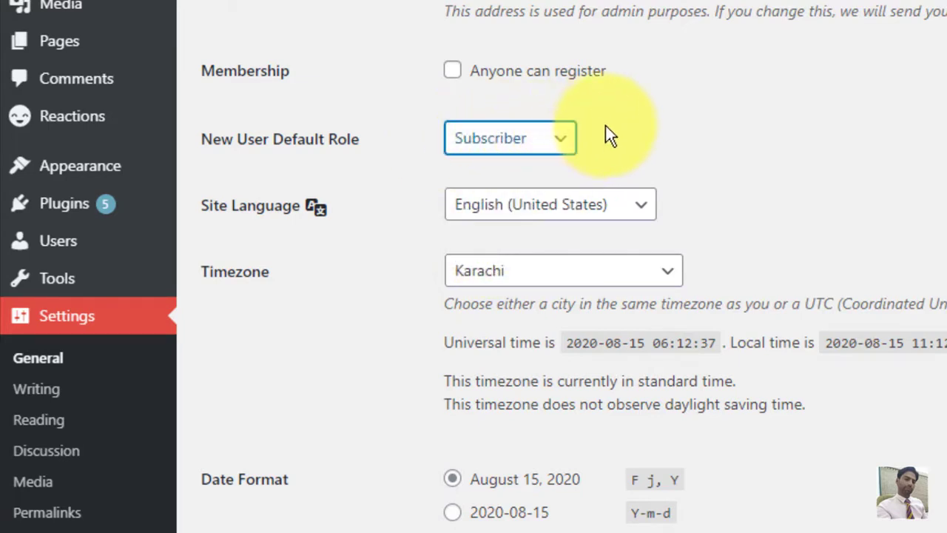
click(526, 139)
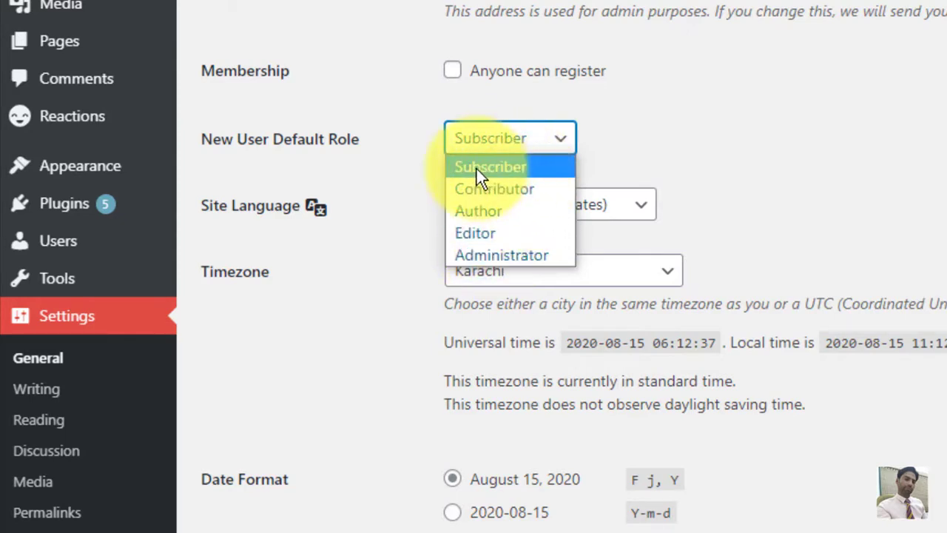
click(667, 131)
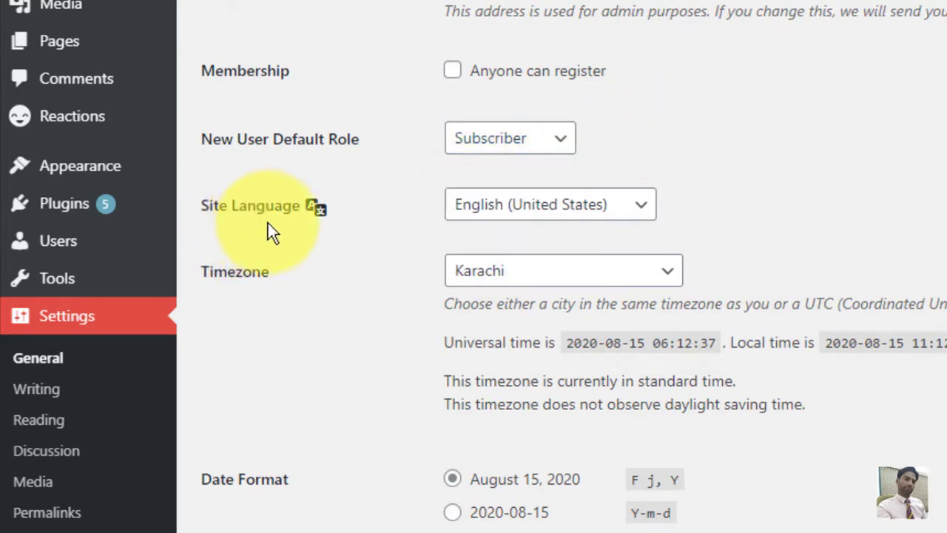
click(603, 218)
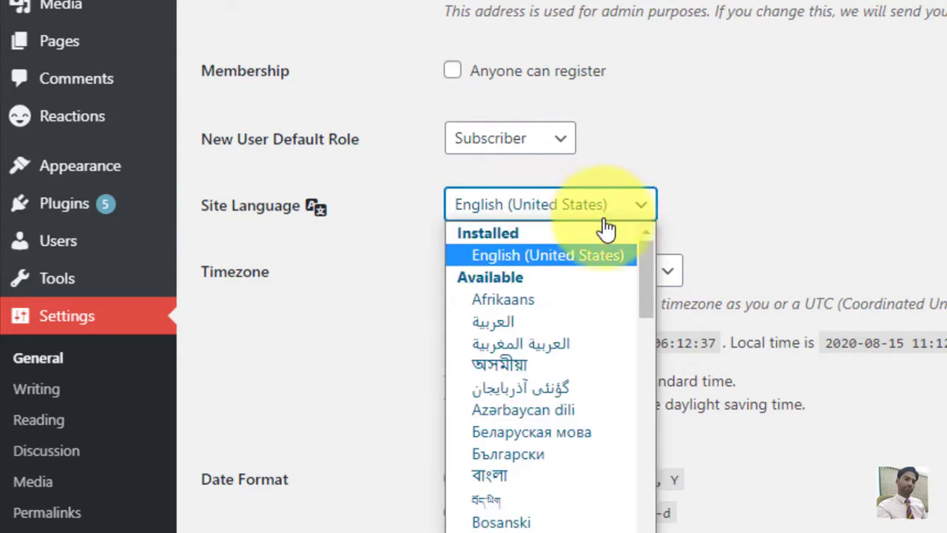
drag(645, 244, 637, 391)
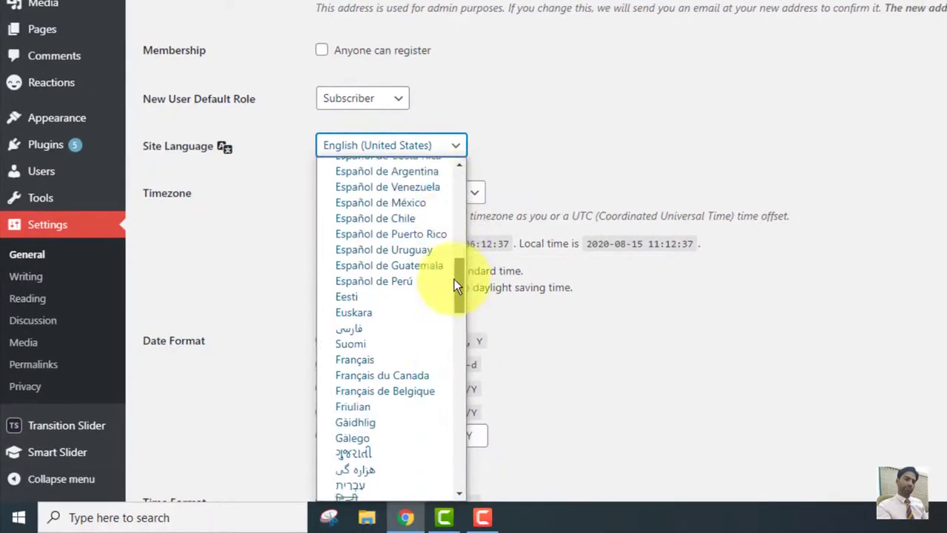
drag(456, 285, 449, 144)
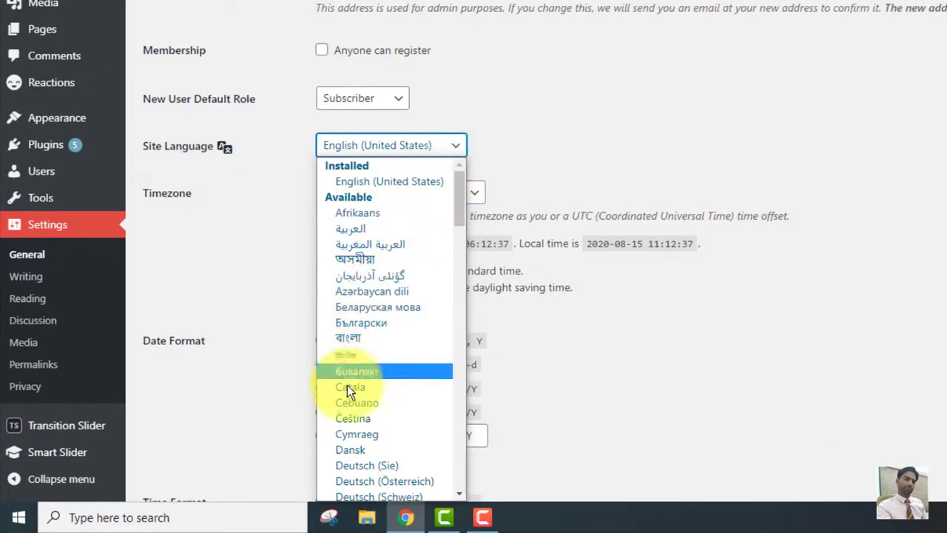
click(350, 152)
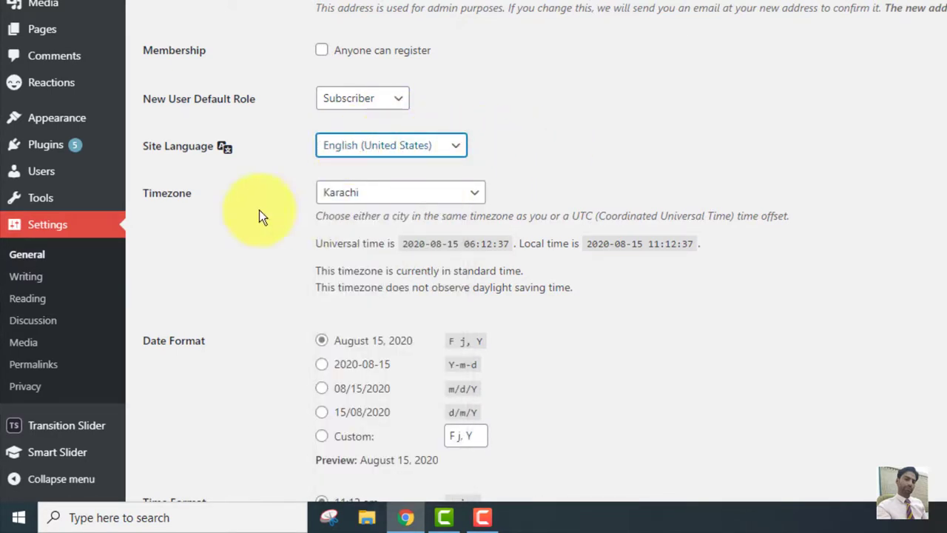
scroll(343, 205, up, 1)
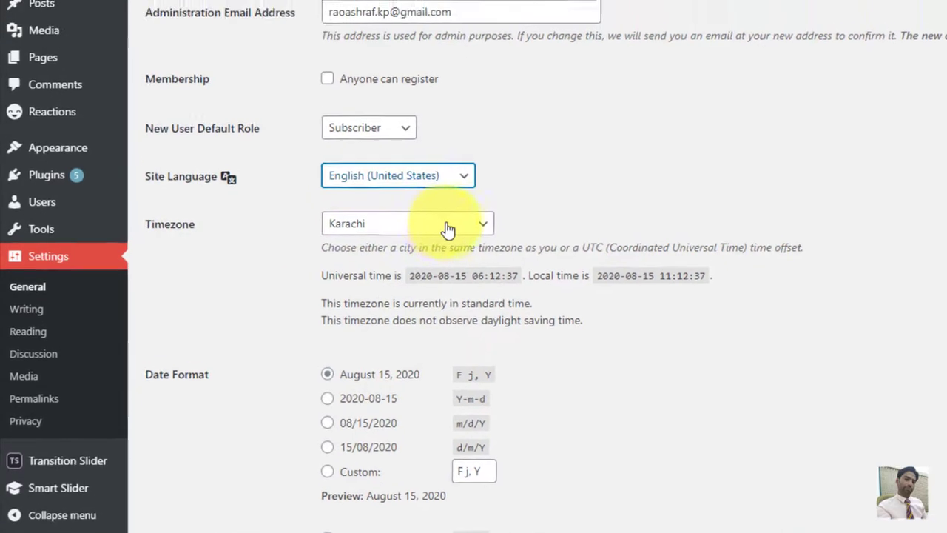
click(419, 219)
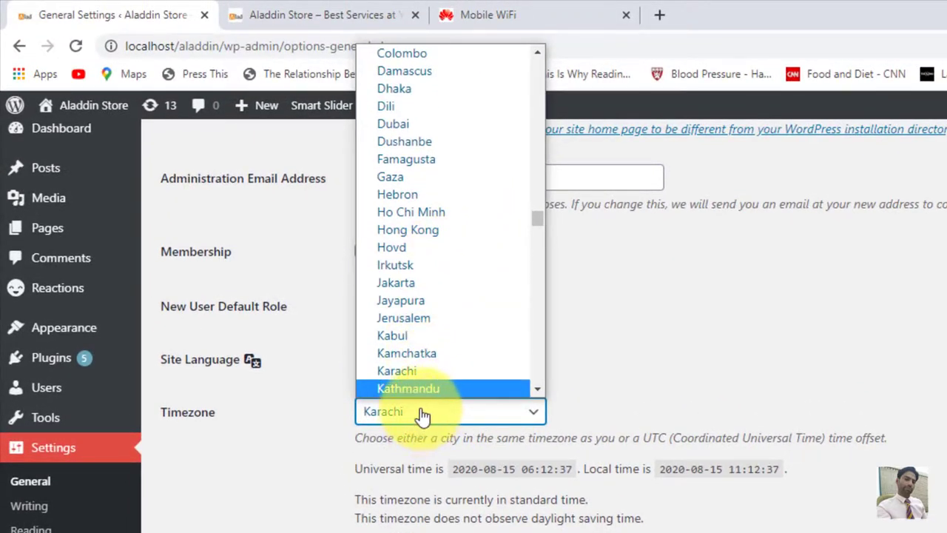
click(384, 414)
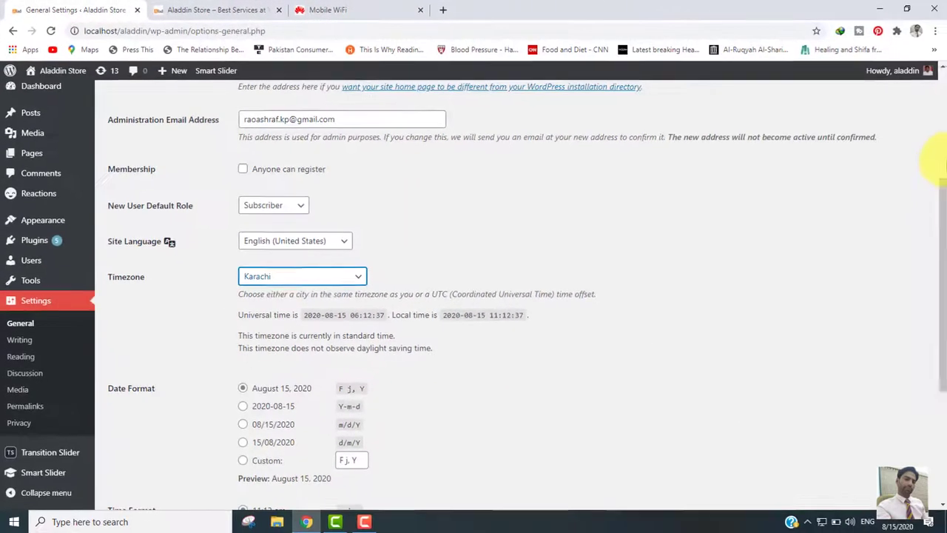
scroll(946, 244, down, 3)
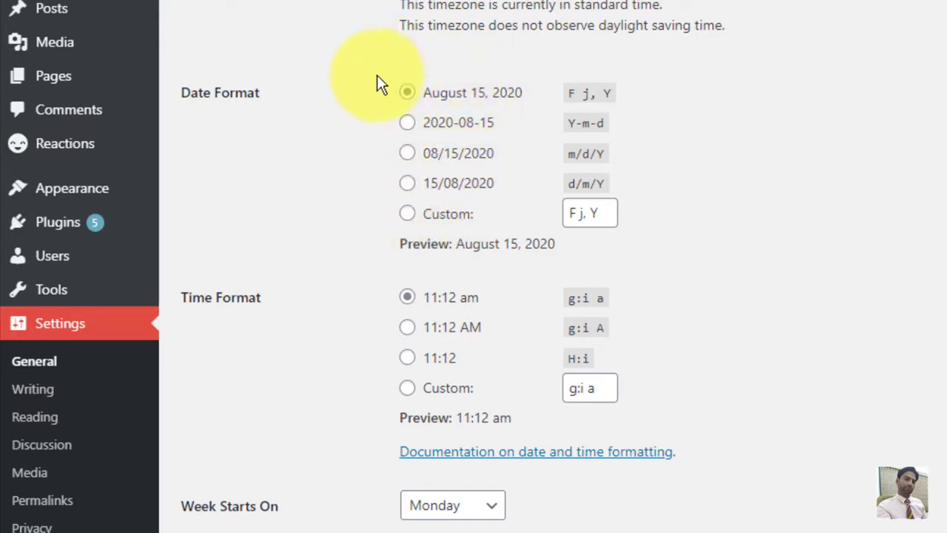
click(406, 157)
click(407, 124)
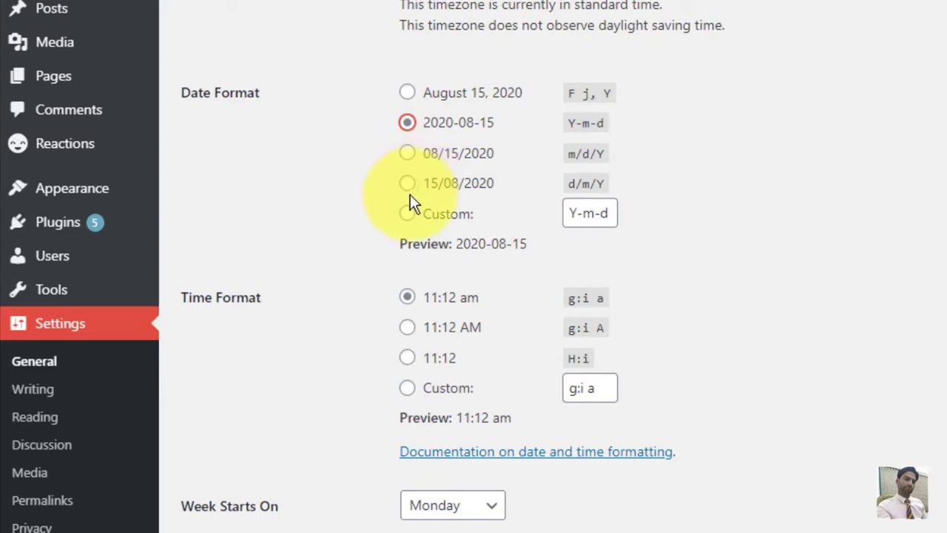
click(408, 214)
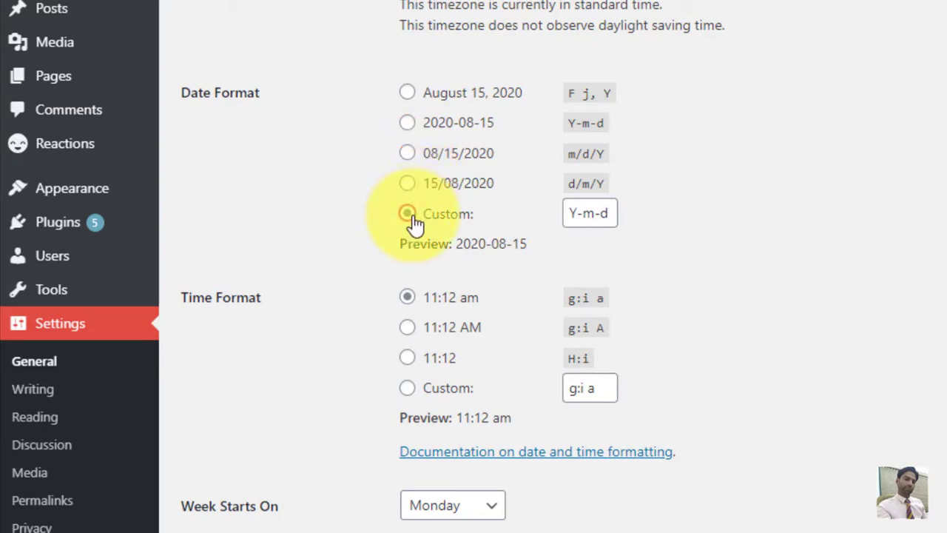
click(407, 95)
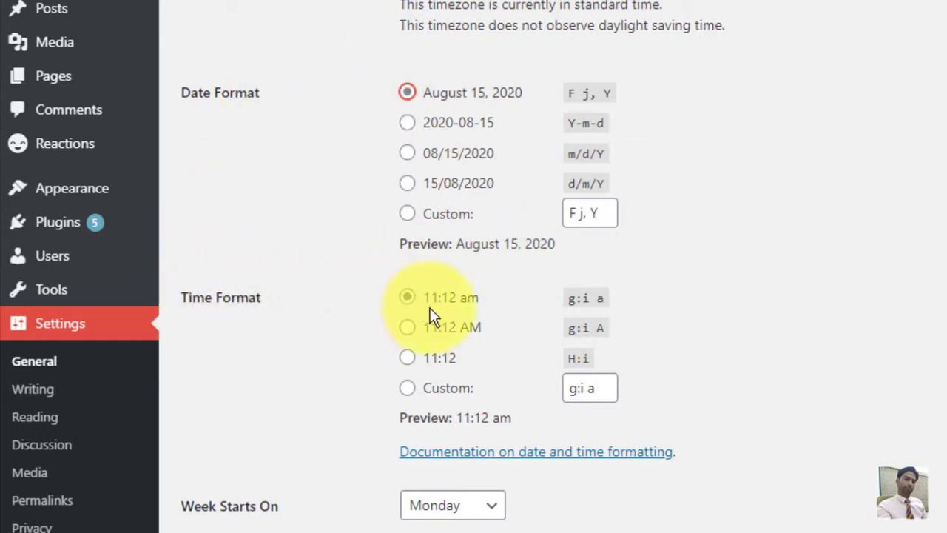
click(407, 358)
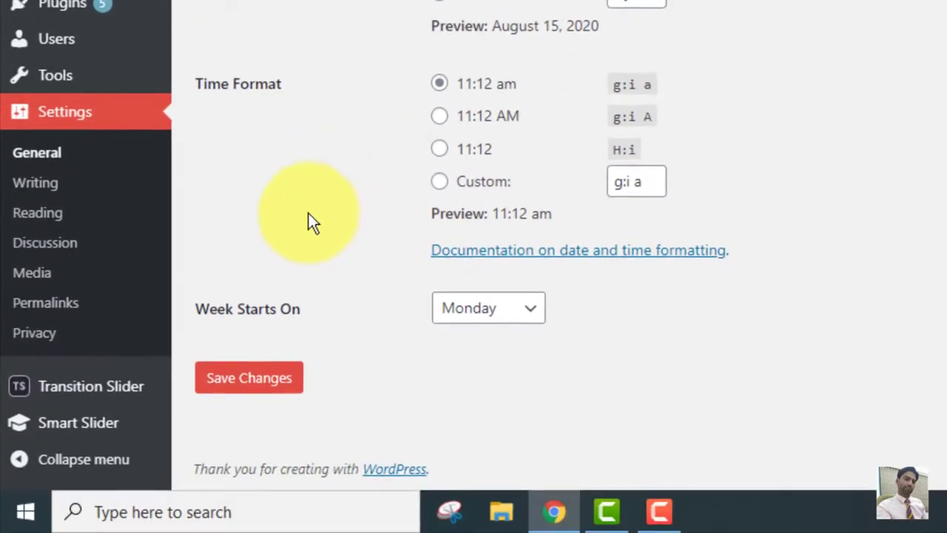
click(490, 314)
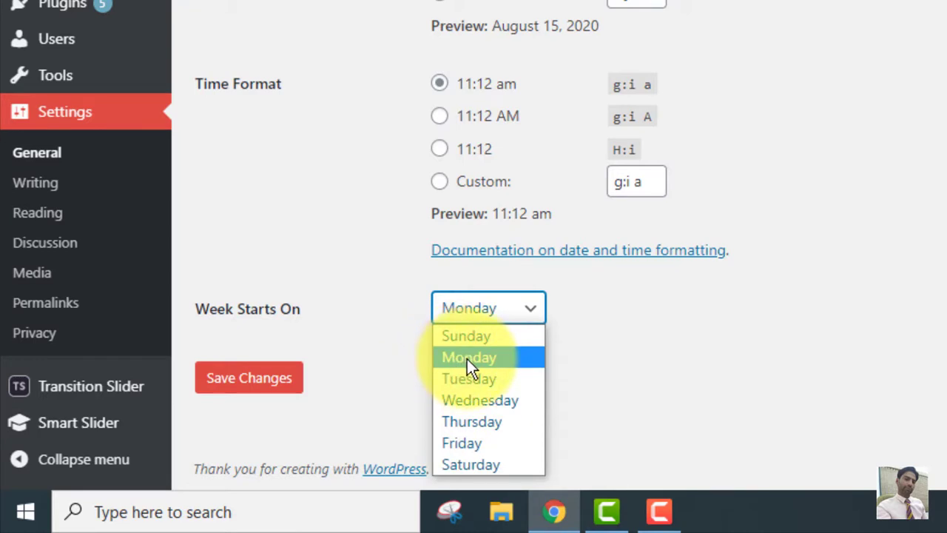
click(467, 358)
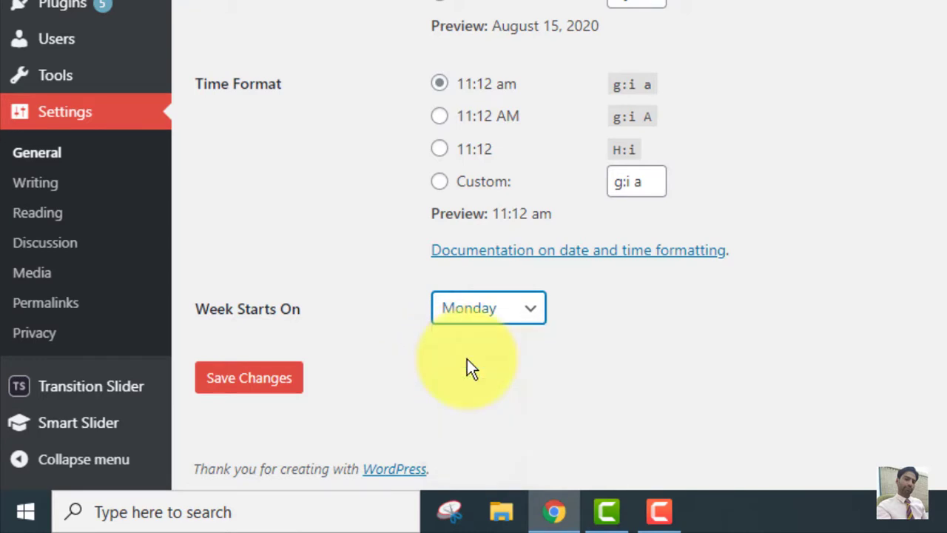
Save General Settings with the week starting Monday and g:i a time, then open Writing.
click(219, 390)
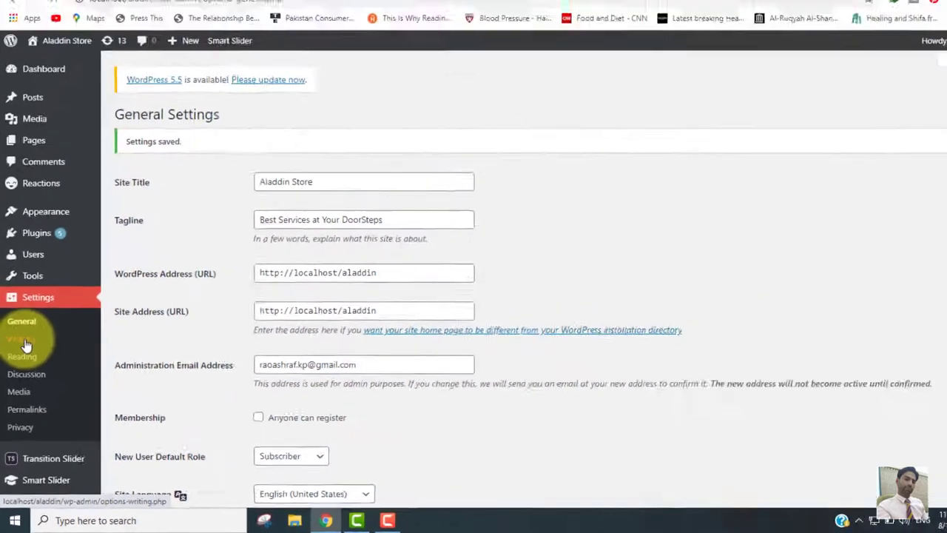
click(38, 235)
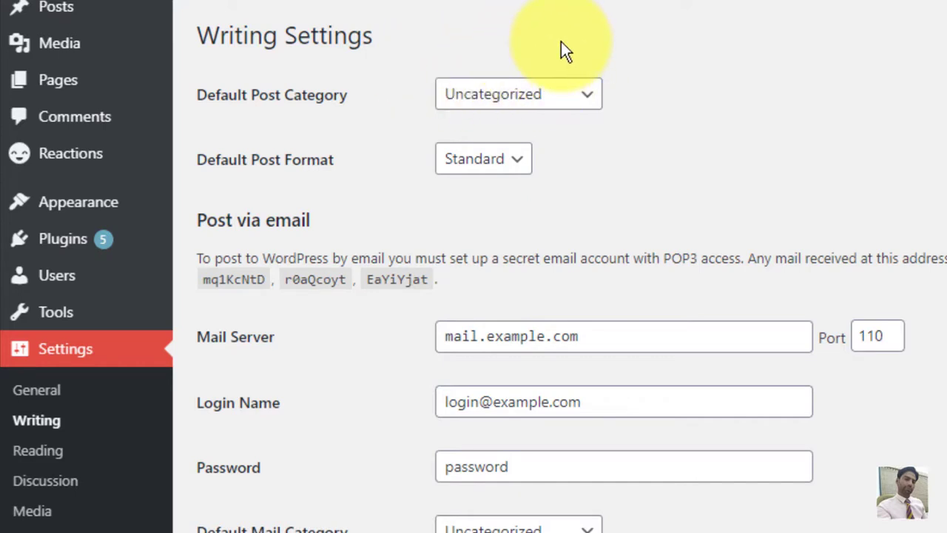
Set Default Post Category to Child Psychology and keep Default Post Format as Standard.
click(568, 102)
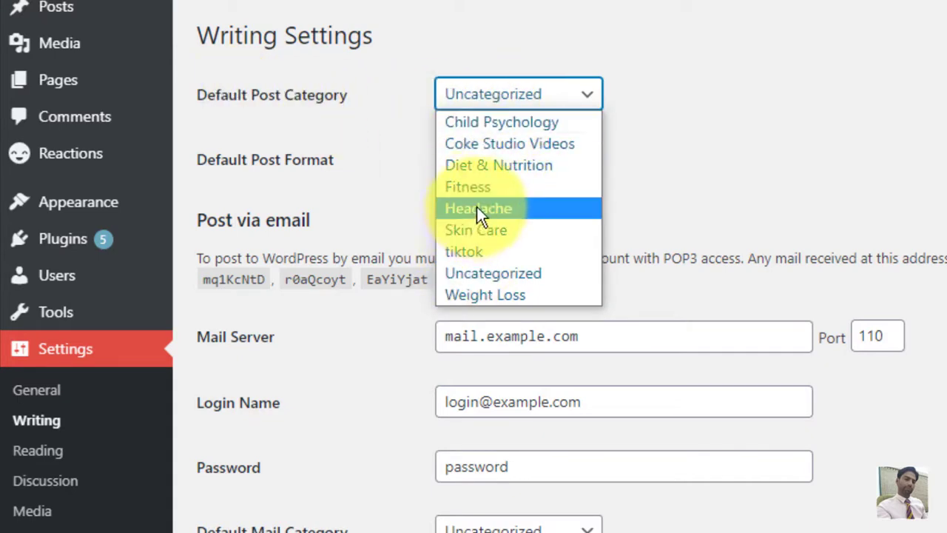
click(537, 123)
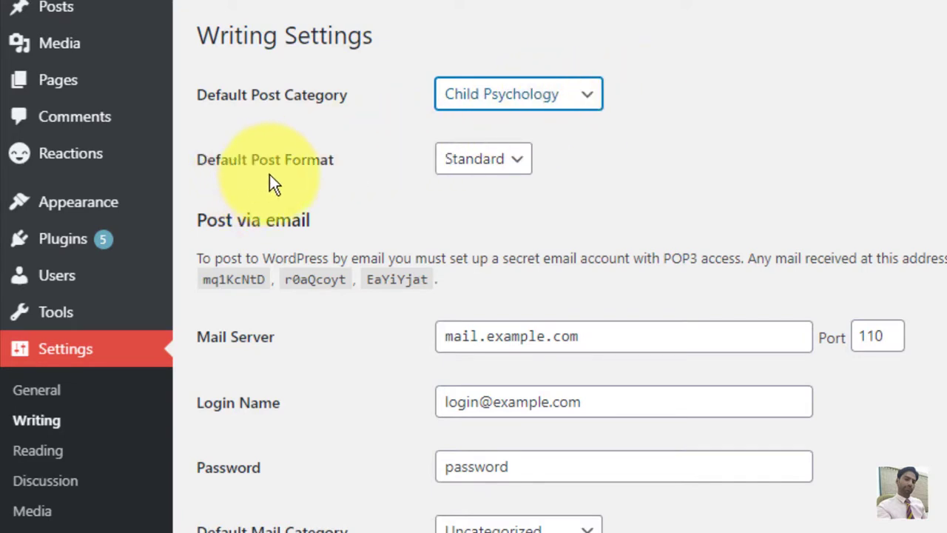
click(506, 168)
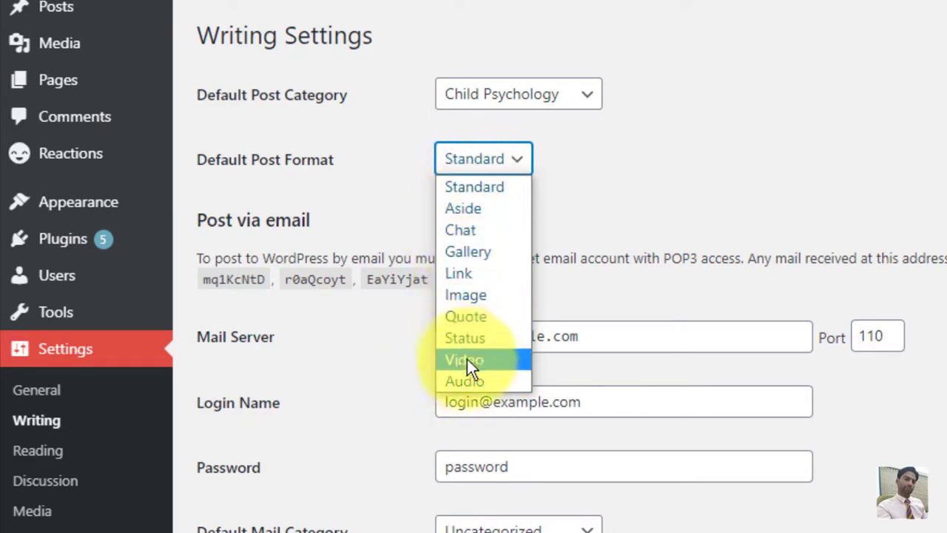
click(457, 187)
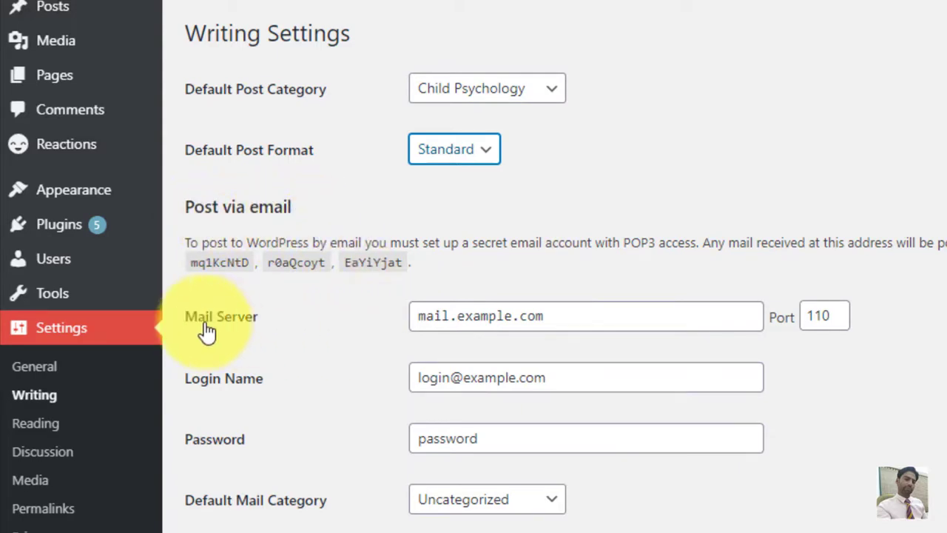
Choose Fitness as the Default Mail Category and save the Writing Settings.
click(566, 323)
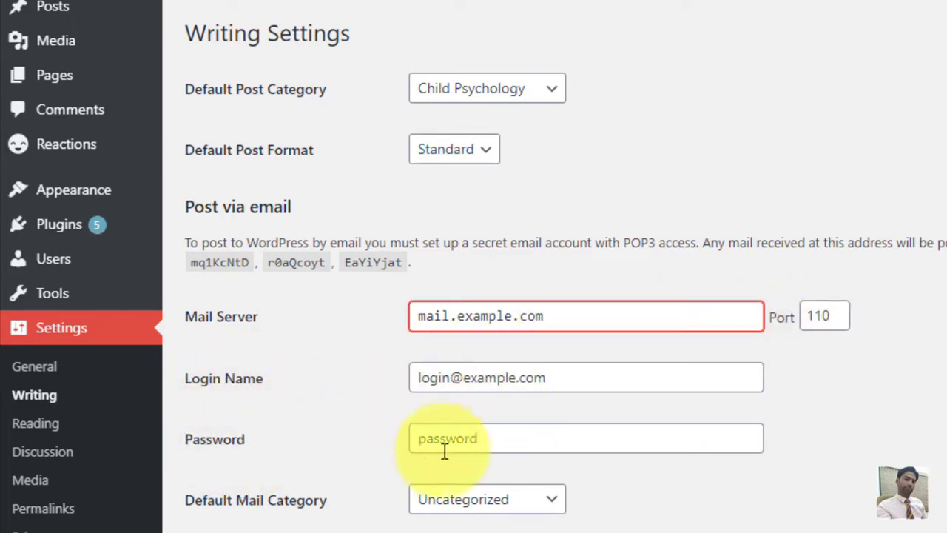
click(503, 501)
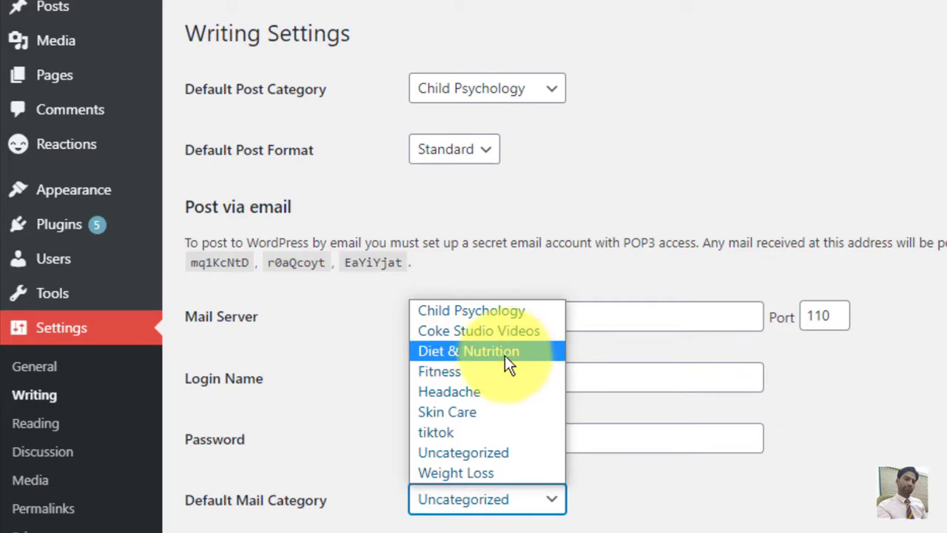
click(454, 372)
scroll(474, 296, down, 2)
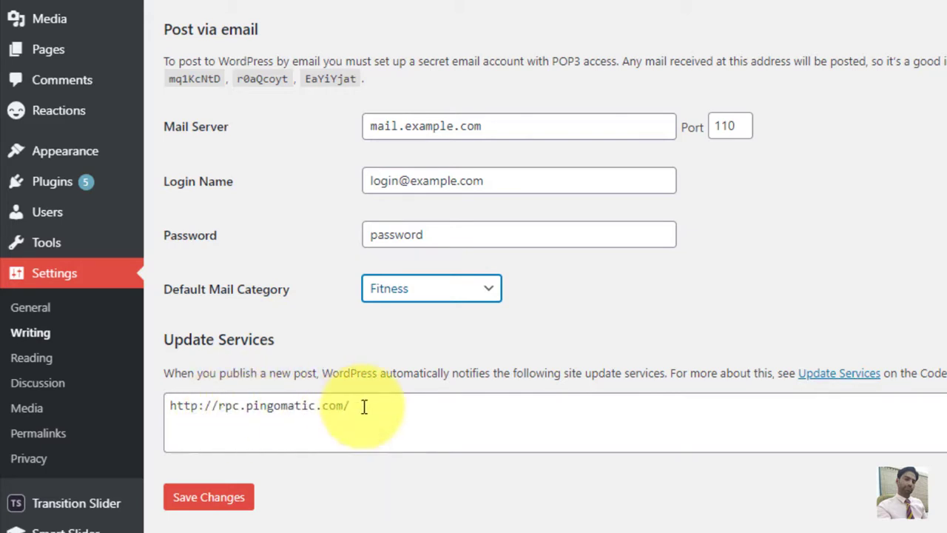
click(229, 498)
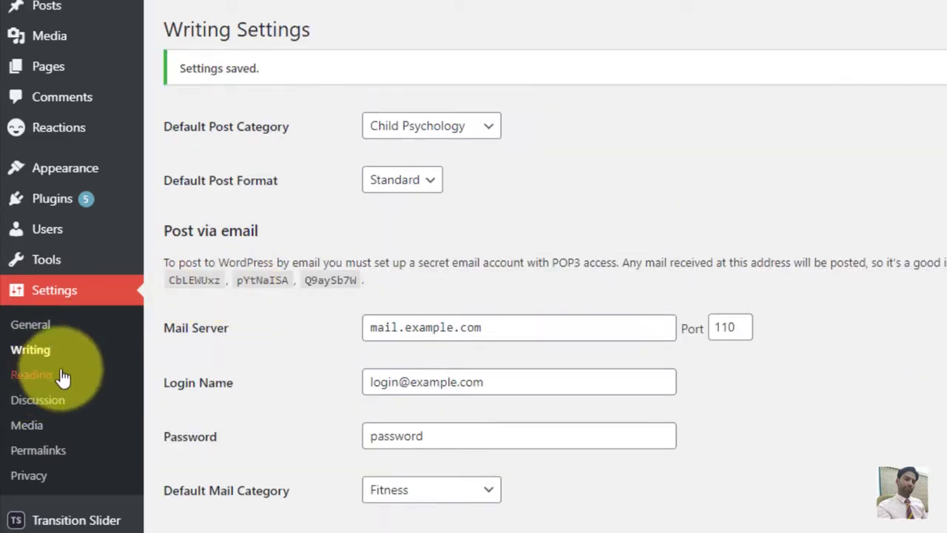
Go to Settings > Reading, currently showing latest posts with 10 posts per page.
click(19, 379)
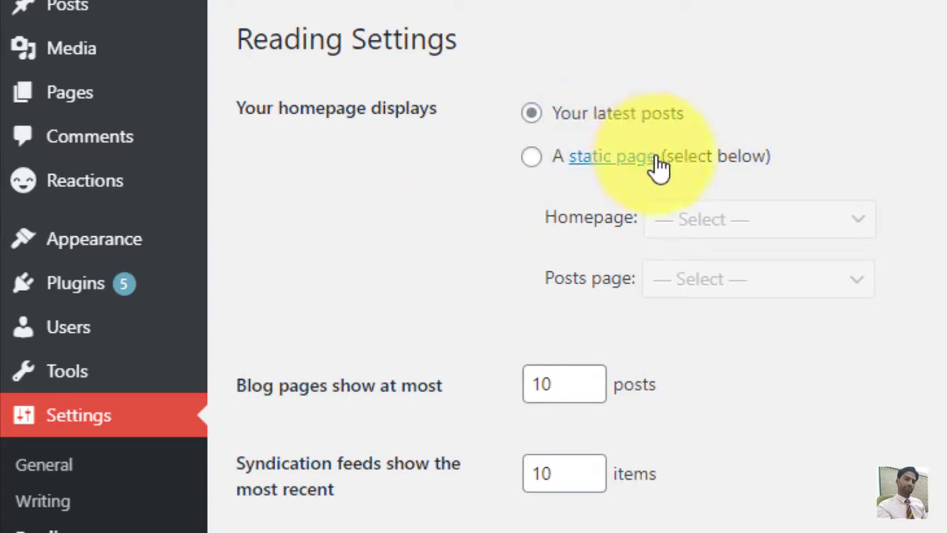
Make the homepage display the static page Home.
click(530, 158)
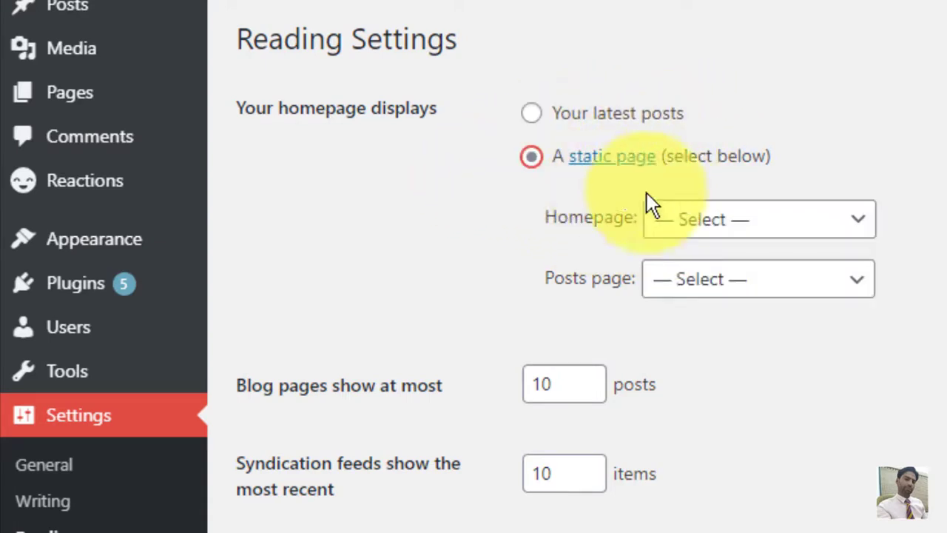
click(744, 226)
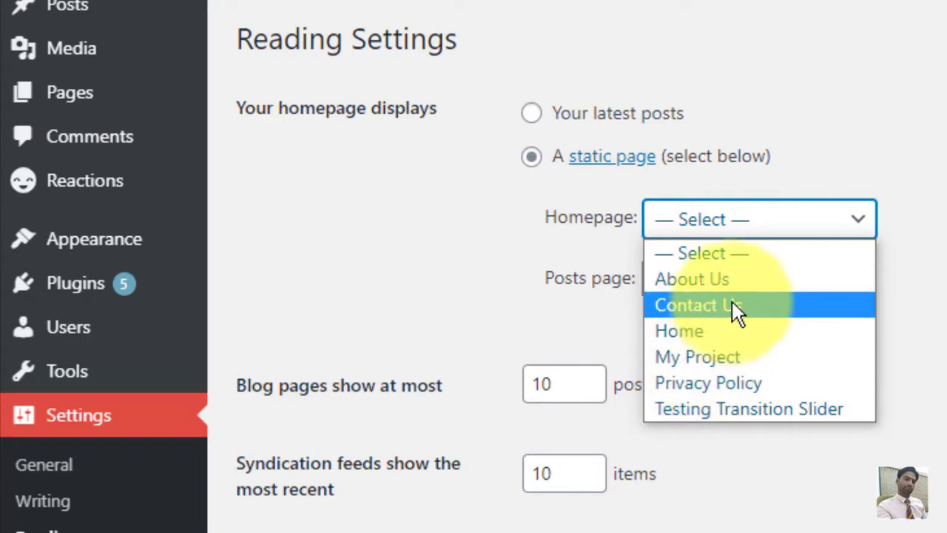
click(697, 335)
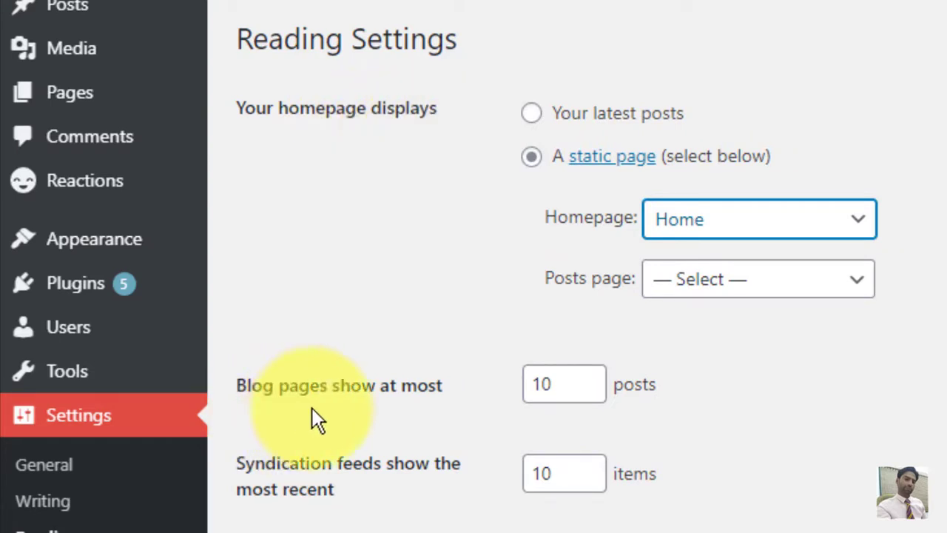
Set blog pages and syndication feeds to 5 items each, with Summary feed content.
click(565, 385)
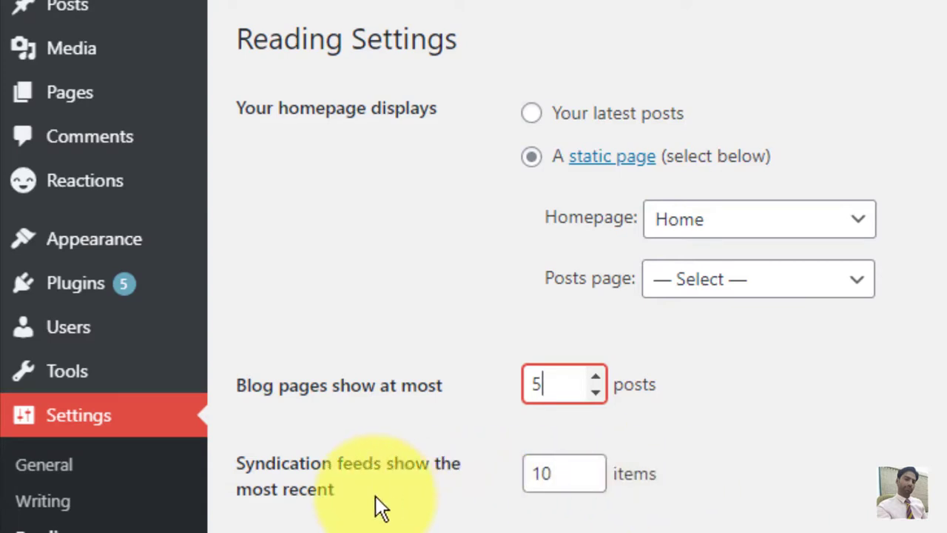
click(560, 474)
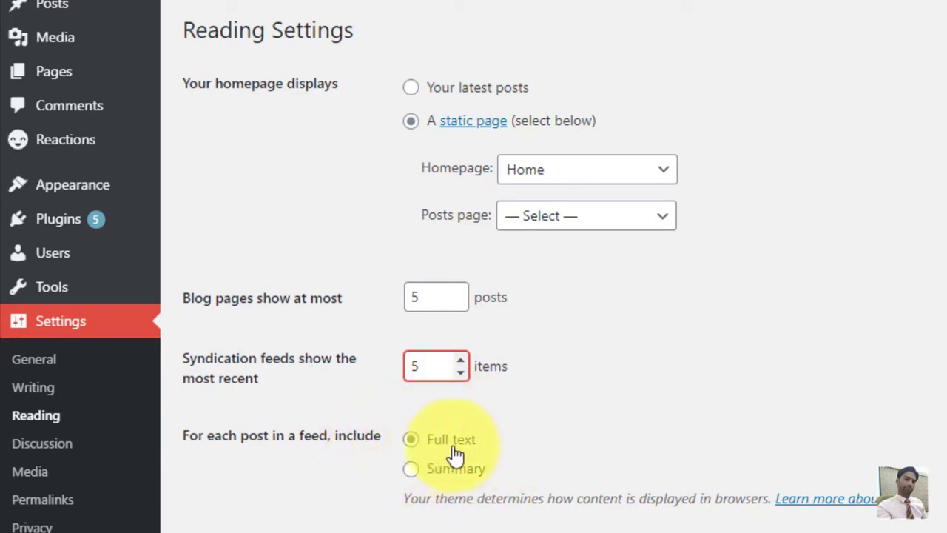
click(411, 470)
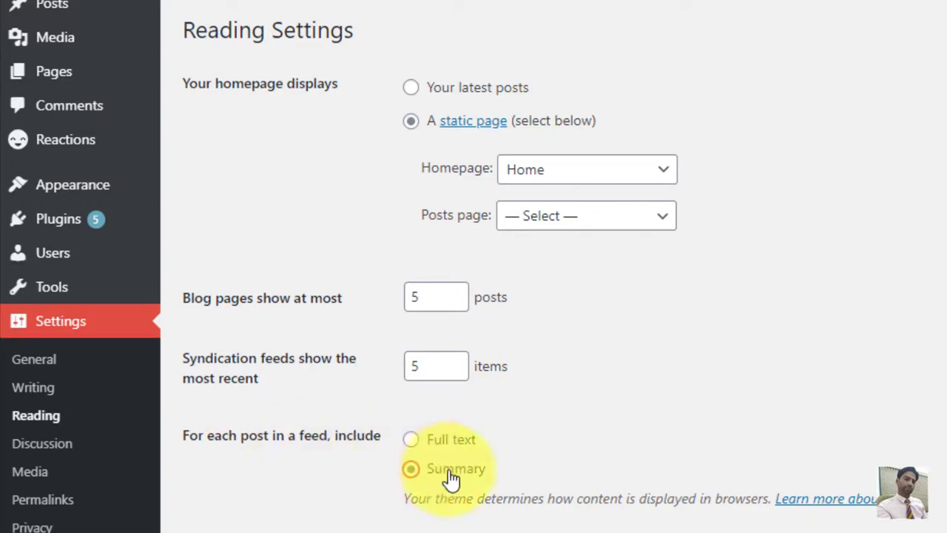
scroll(278, 480, down, 1)
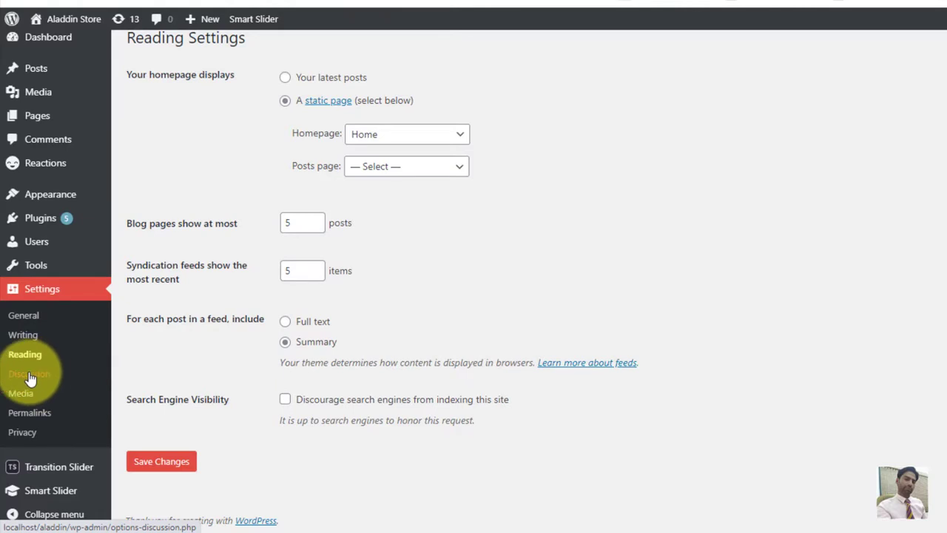
In Discussion Settings, require registered logged-in commenters and auto-close comments after 30 days.
click(29, 376)
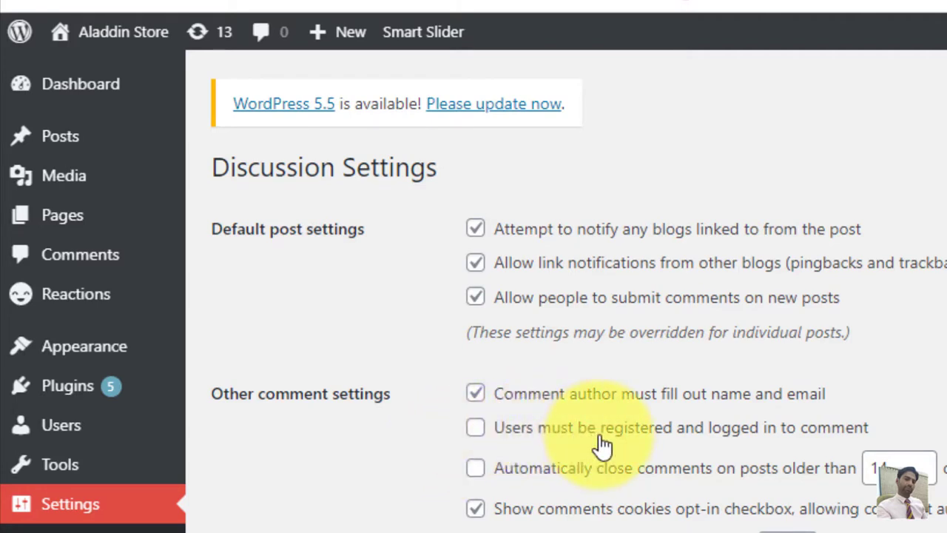
click(477, 430)
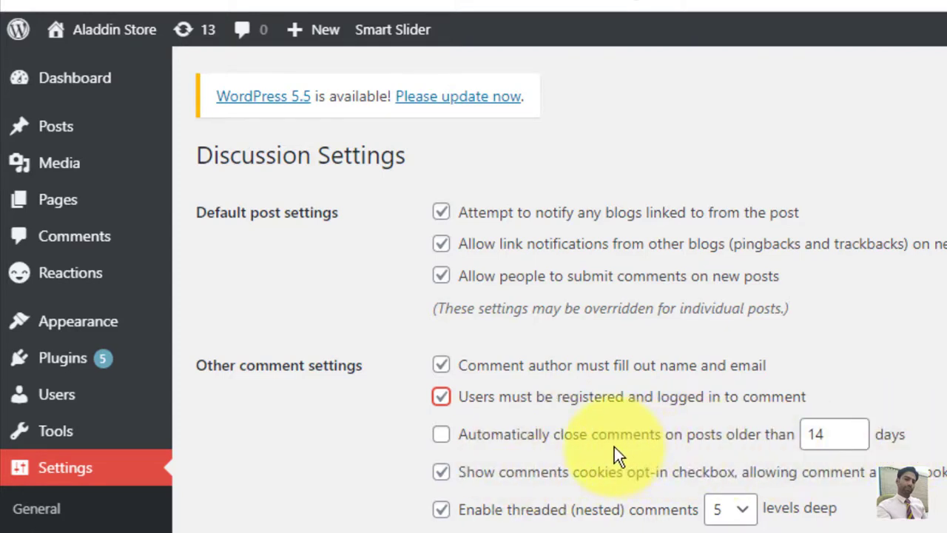
click(441, 437)
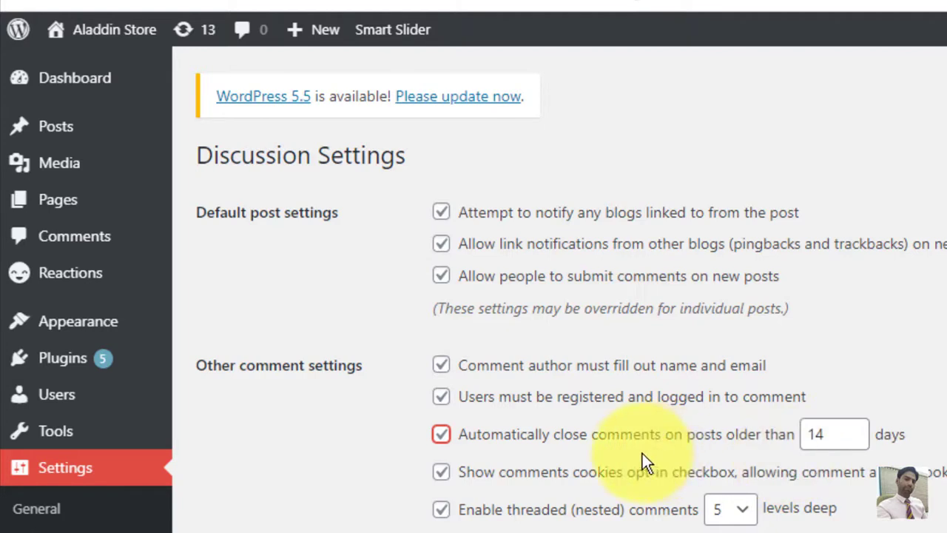
click(830, 438)
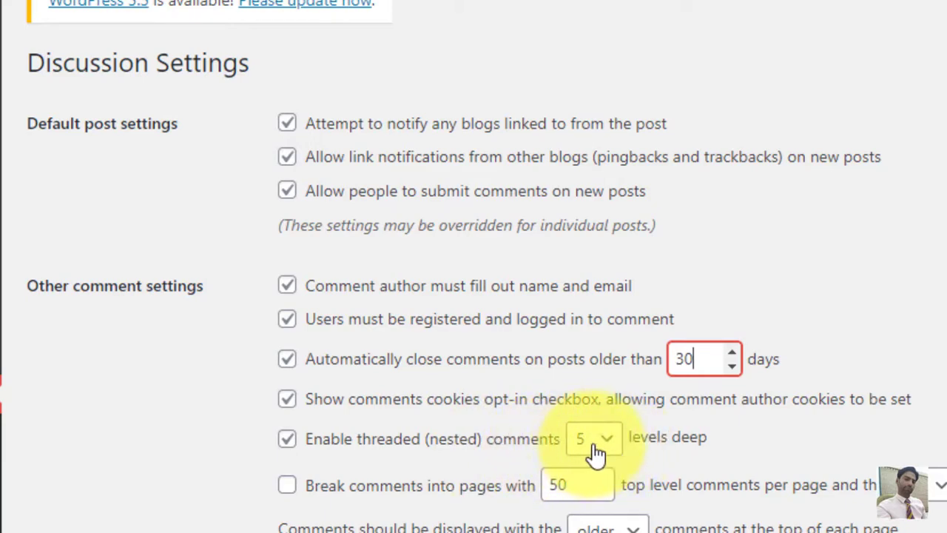
Choose 10 in the threaded comments 'levels deep' dropdown.
click(594, 442)
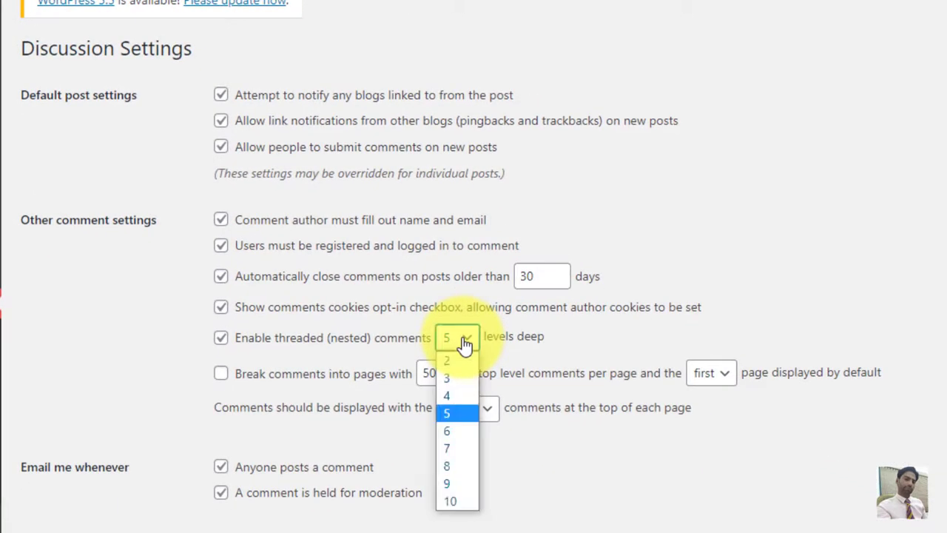
click(455, 503)
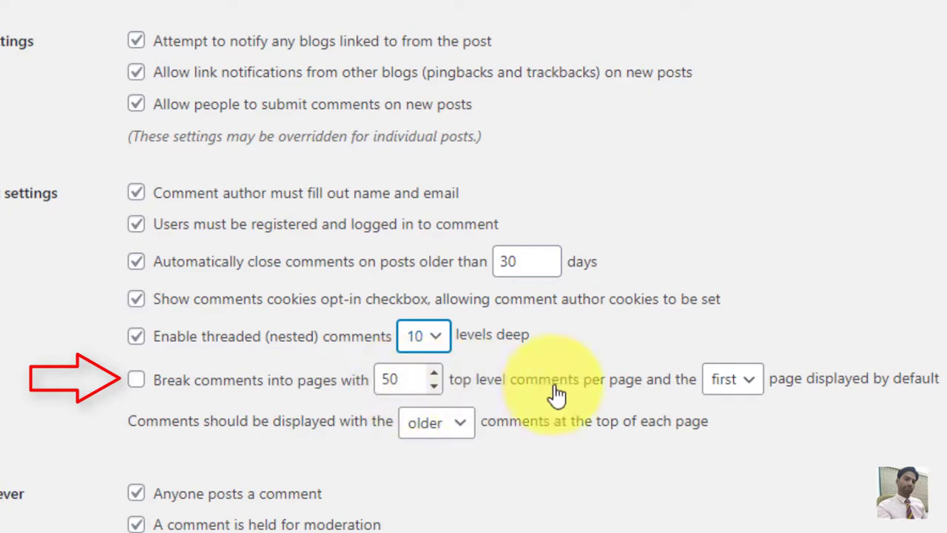
click(135, 381)
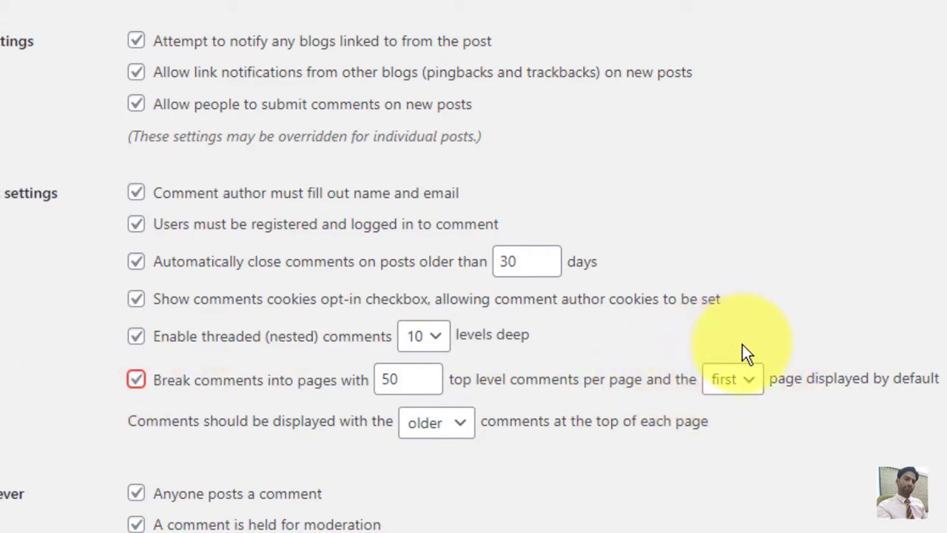
click(744, 380)
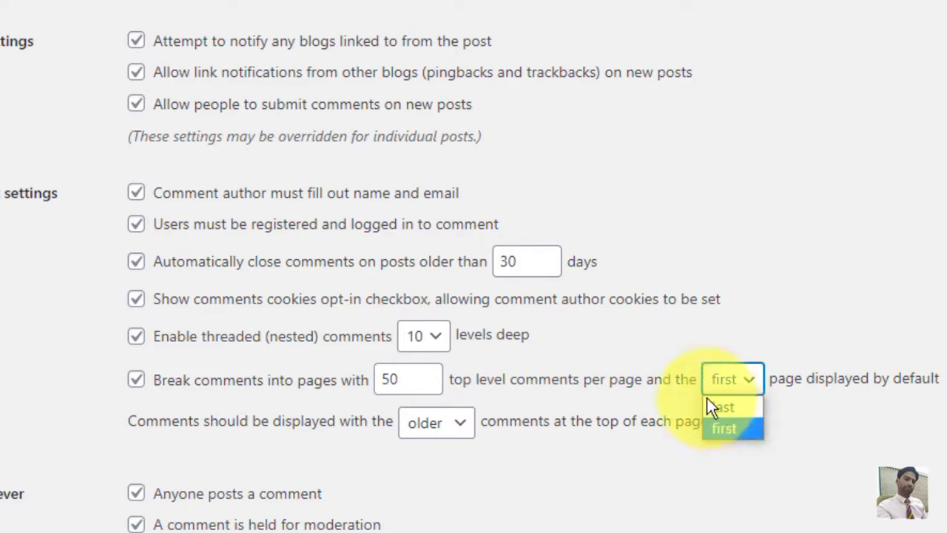
click(392, 382)
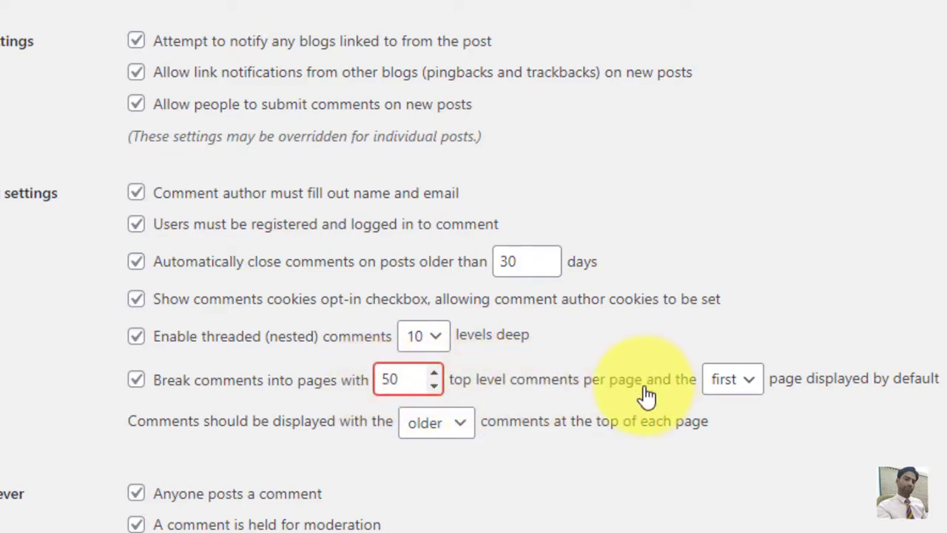
click(747, 383)
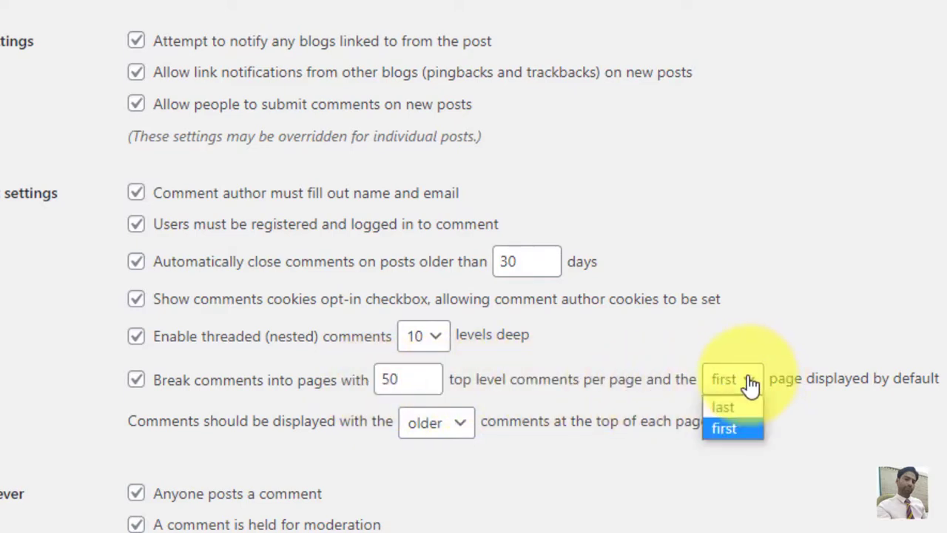
click(723, 430)
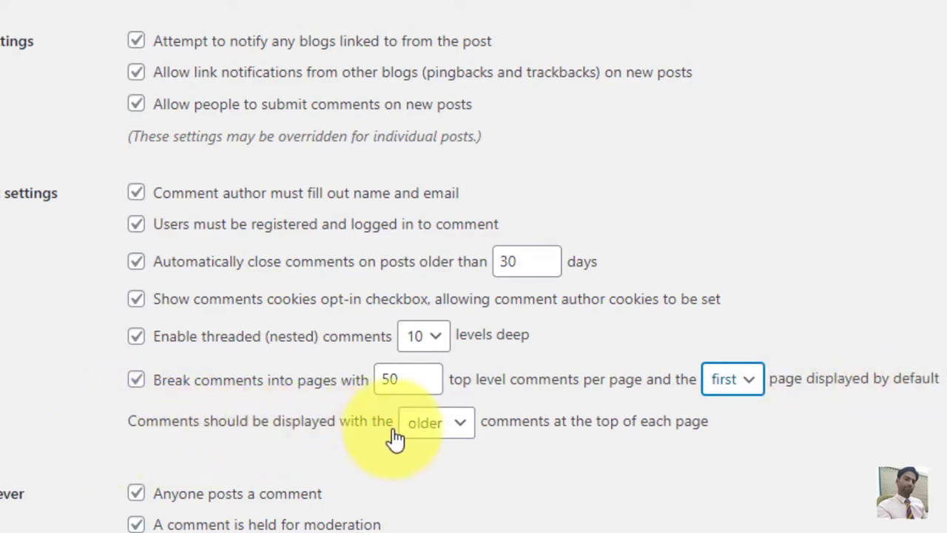
click(459, 443)
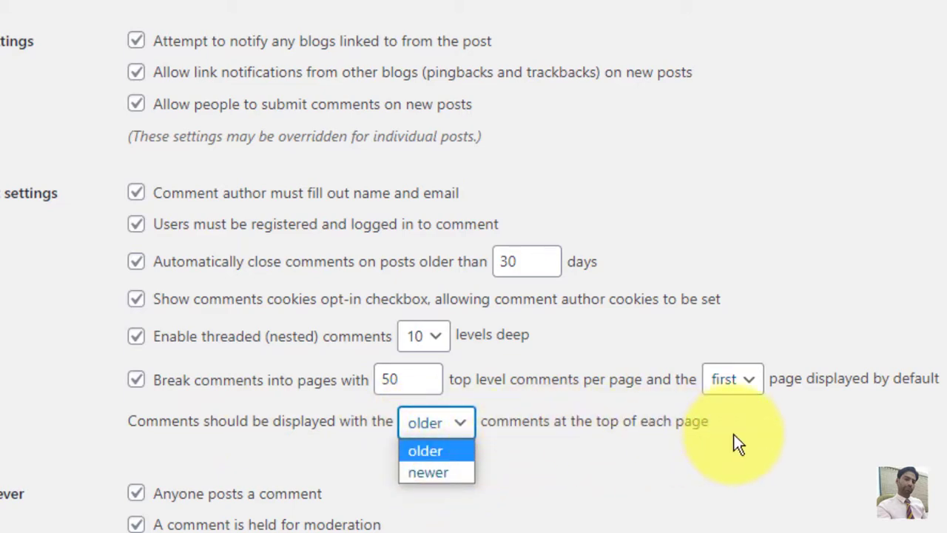
click(622, 441)
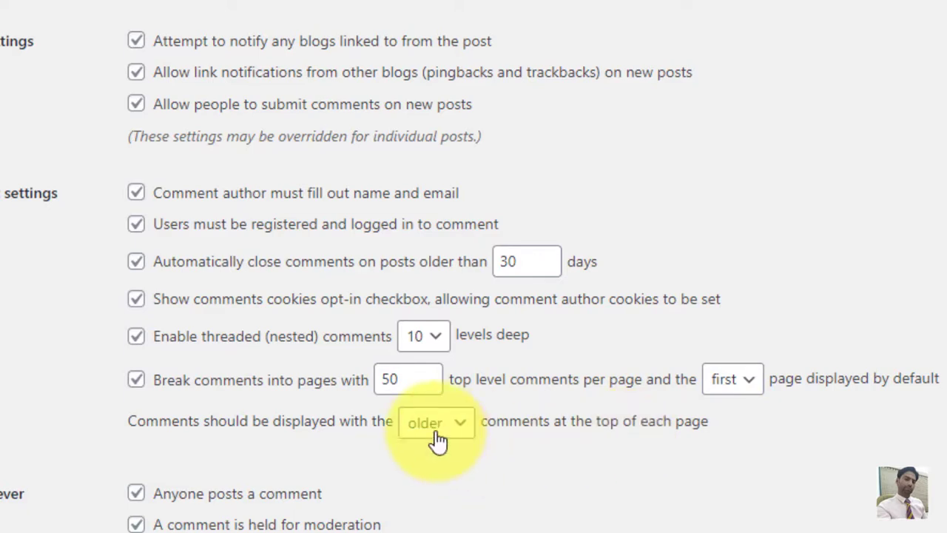
click(415, 426)
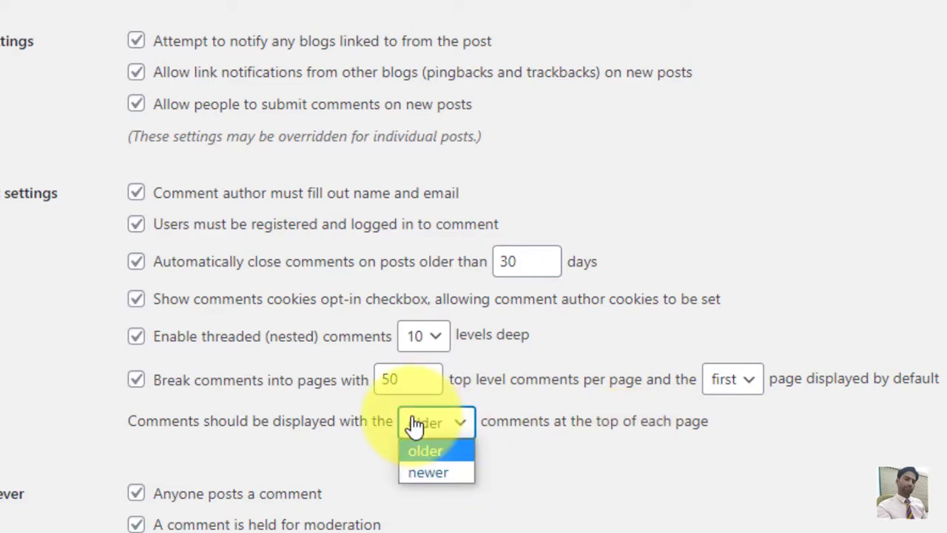
click(429, 473)
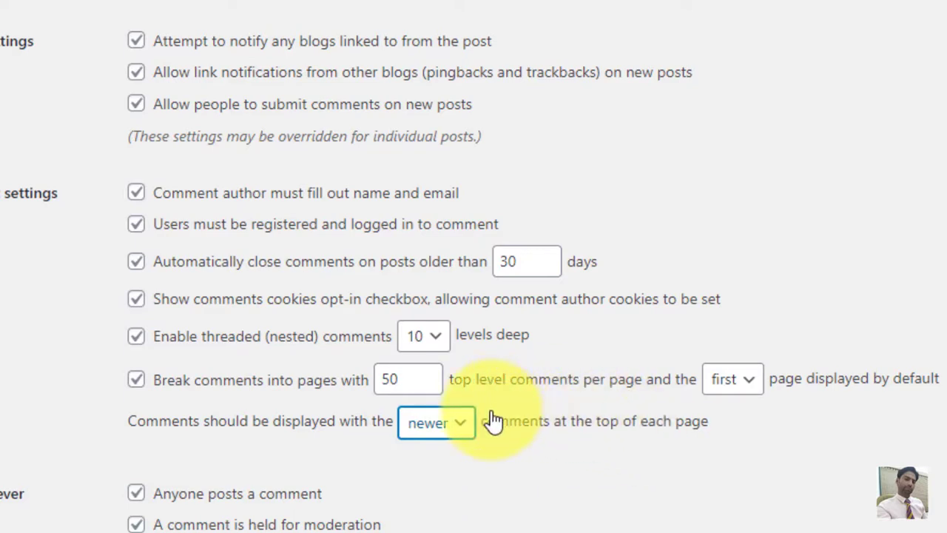
click(428, 438)
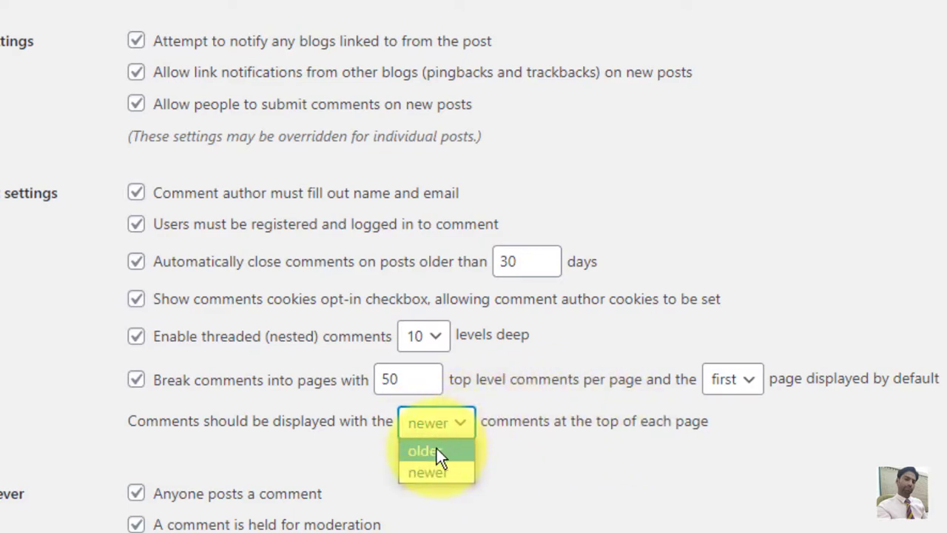
click(436, 451)
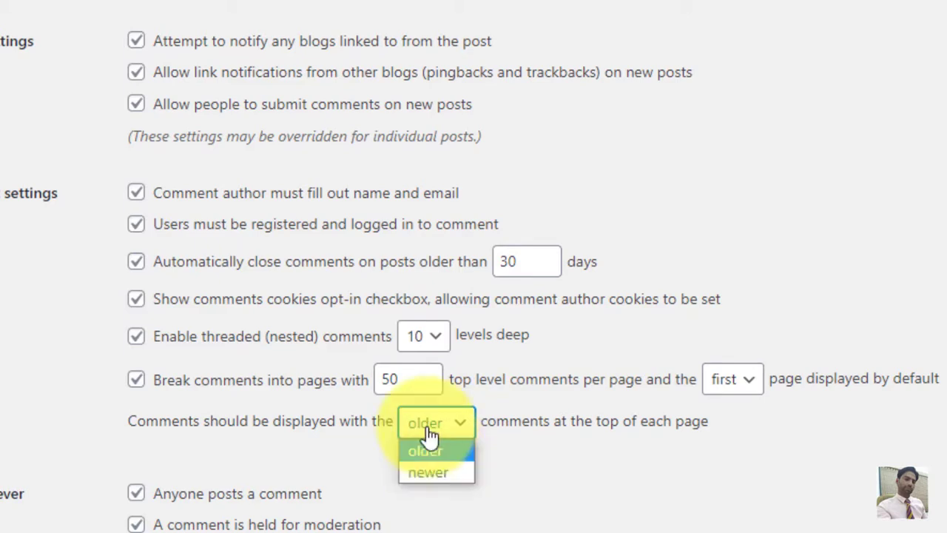
click(557, 444)
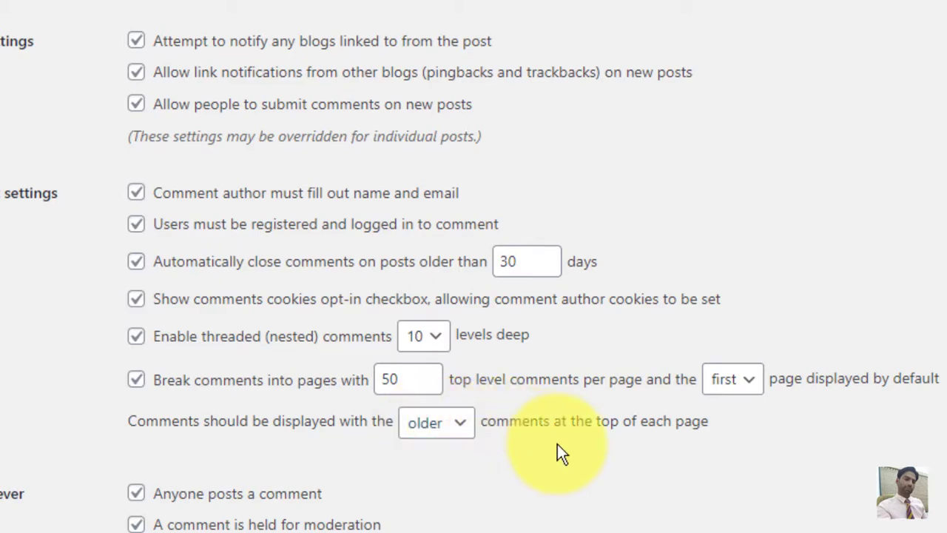
click(437, 428)
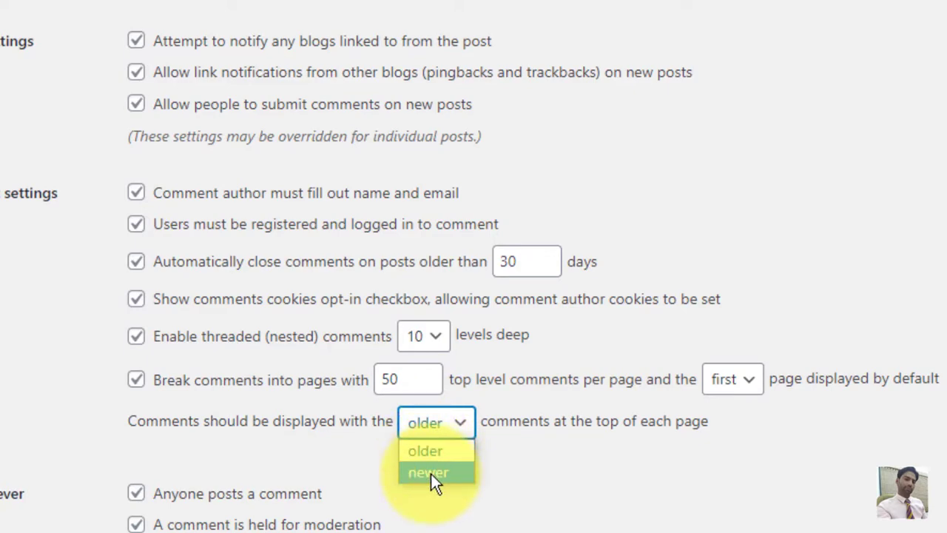
click(431, 474)
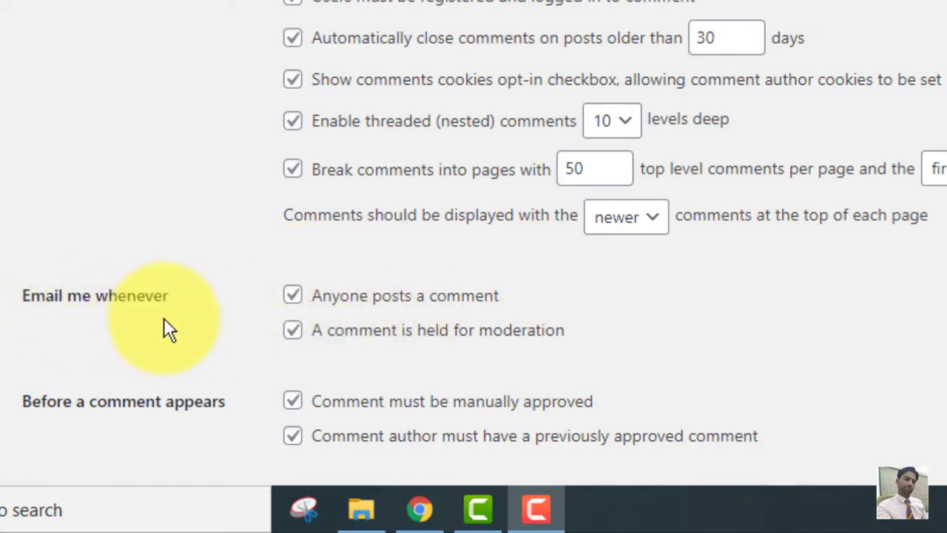
Tick 'Comment must be manually approved' under Before a comment appears.
click(291, 295)
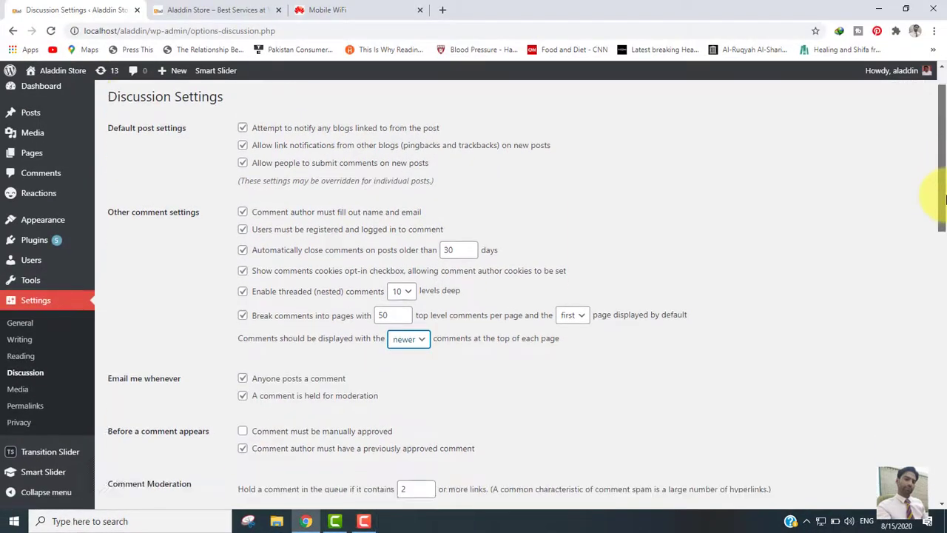
scroll(943, 198, down, 3)
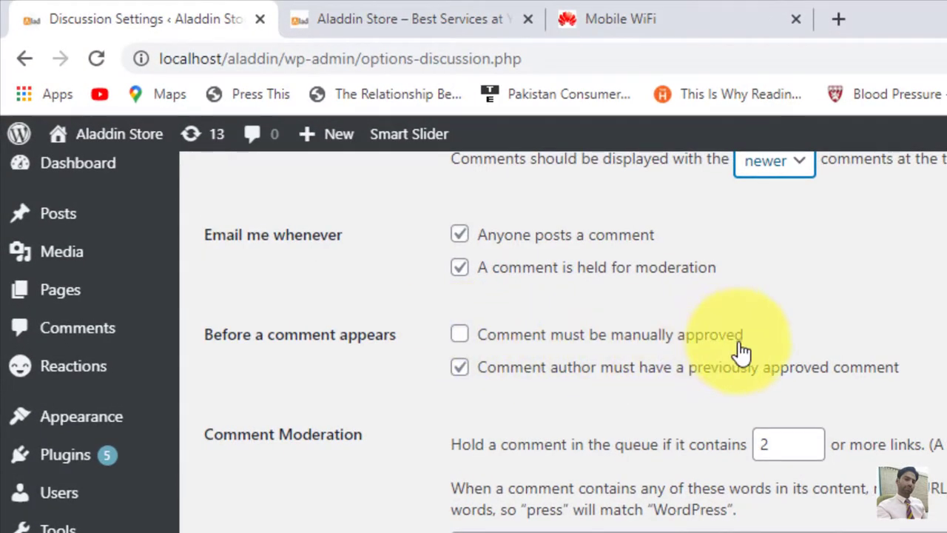
click(460, 337)
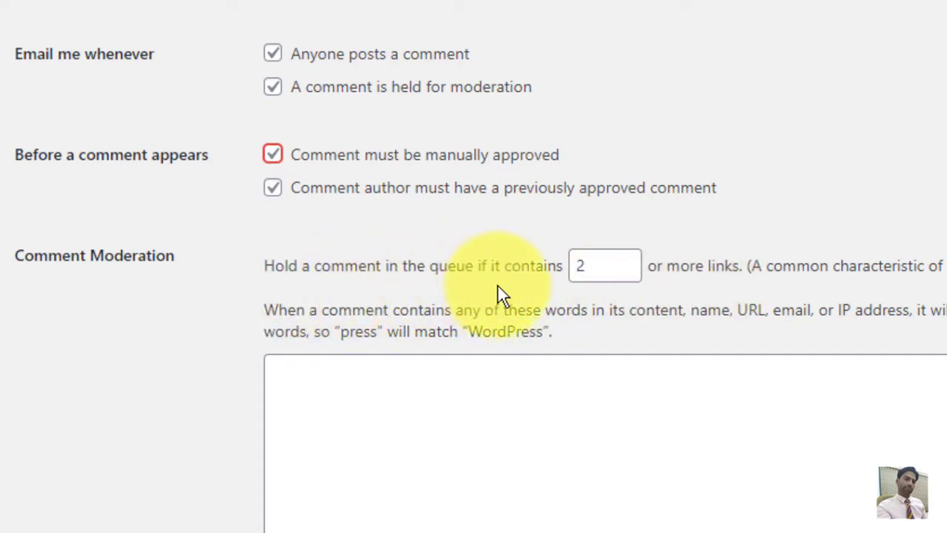
Change the moderation queue link limit from 2 to 5 links.
click(591, 269)
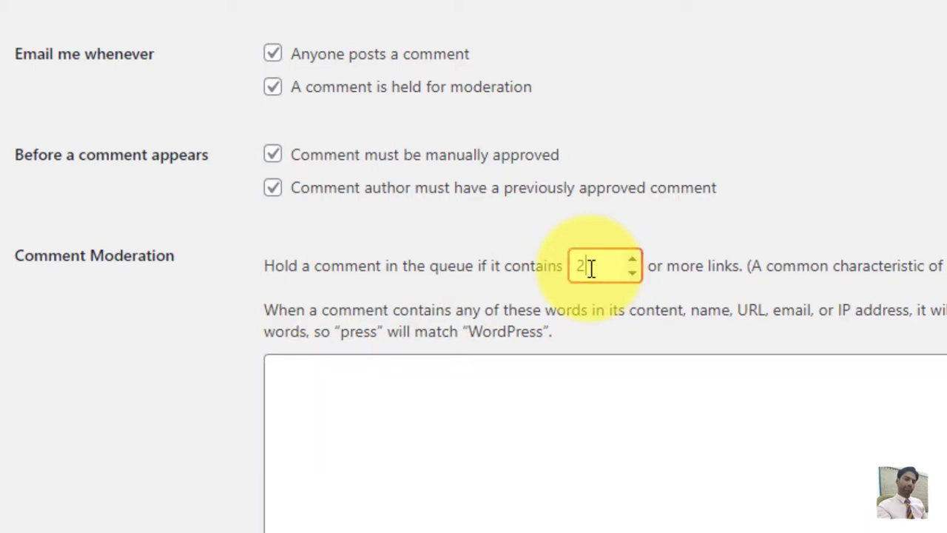
key(BackSpace)
text(5)
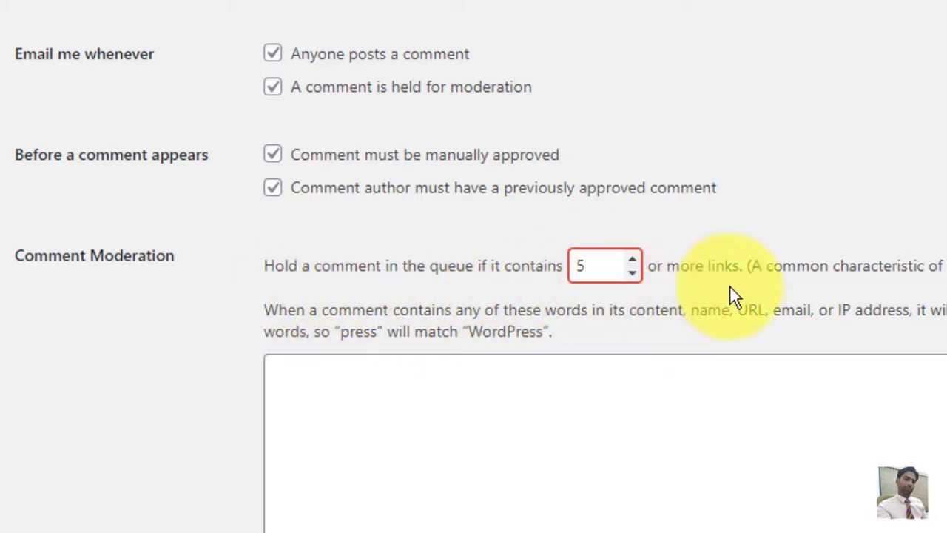
click(275, 362)
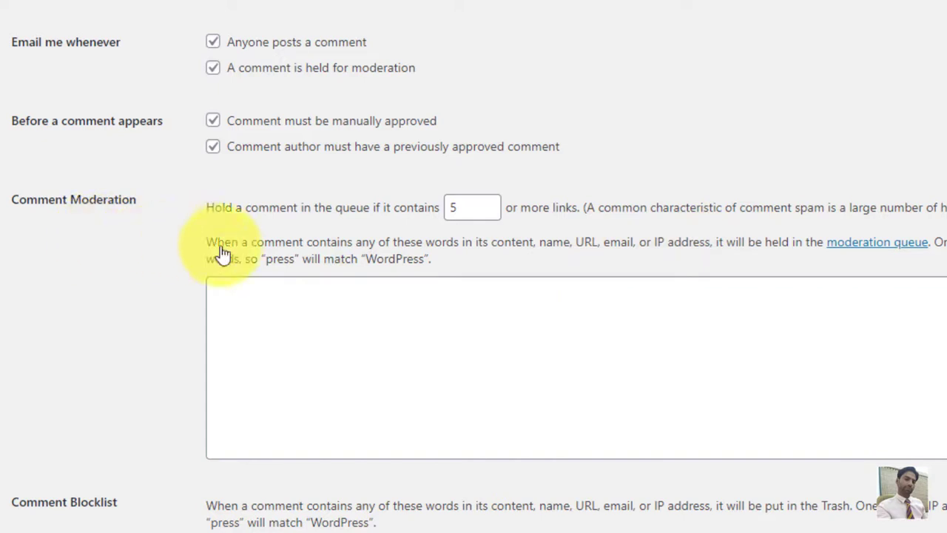
Paste 'bad comments', domain.com, an e-mail address and 10.12.178.5 into the Comment Moderation list.
click(250, 300)
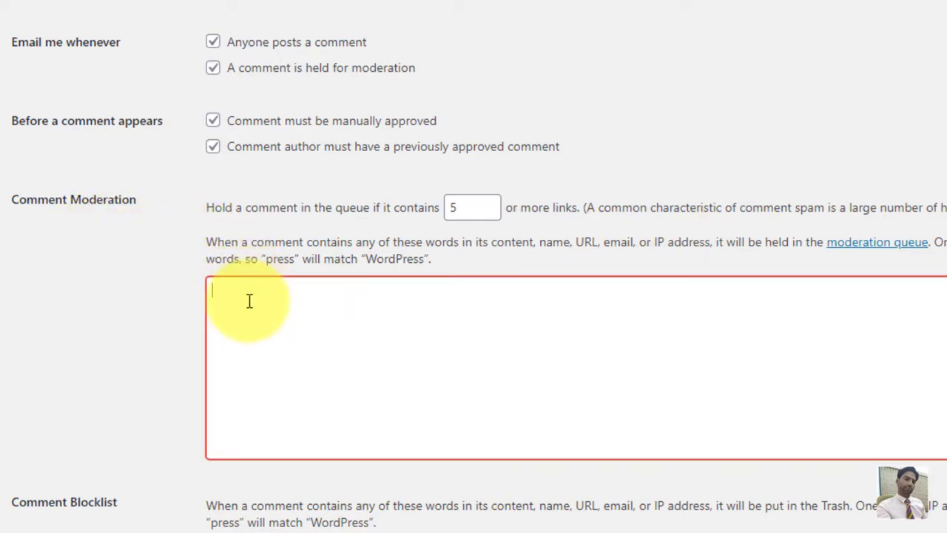
key(ctrl+v)
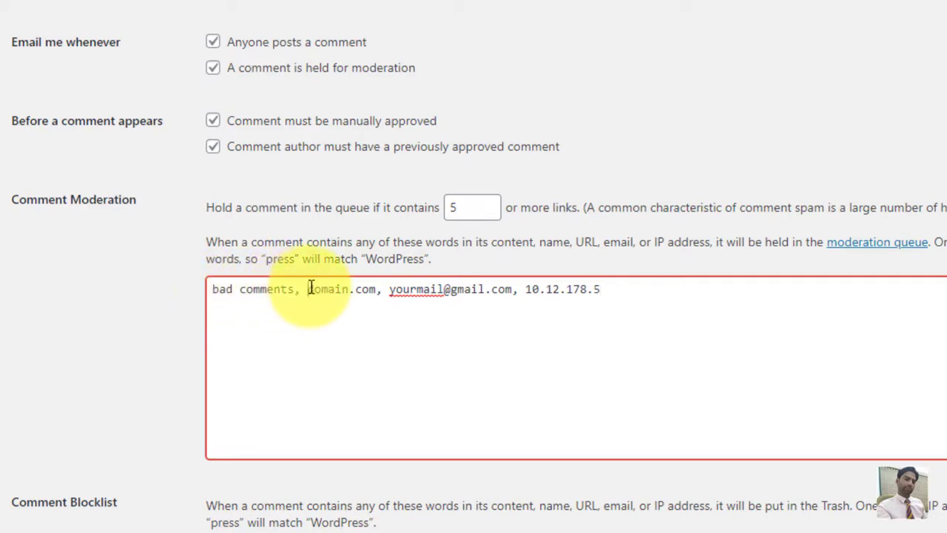
drag(310, 289, 379, 289)
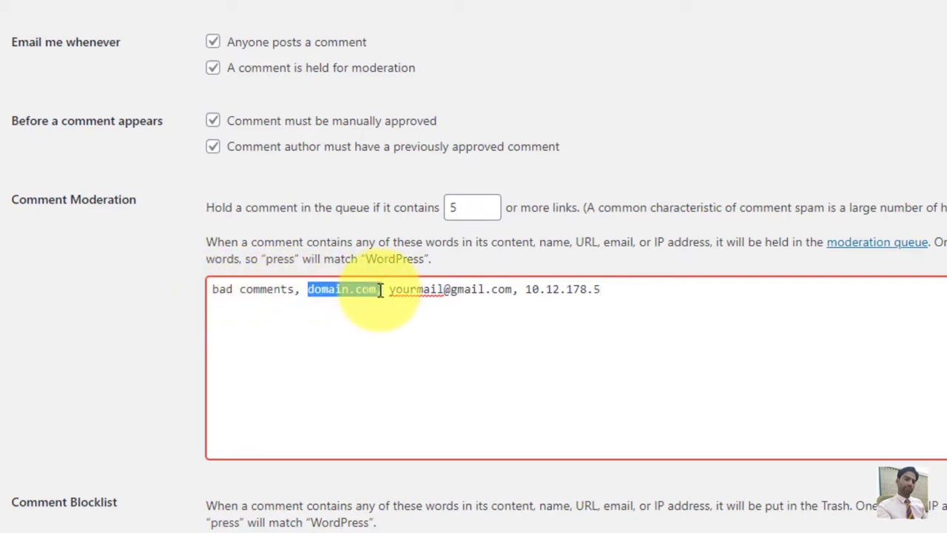
click(379, 289)
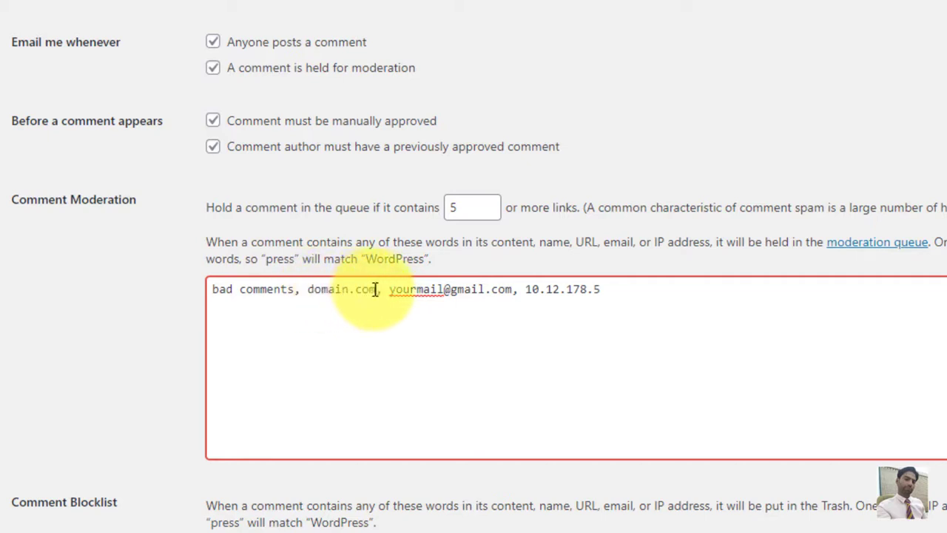
drag(398, 290, 511, 289)
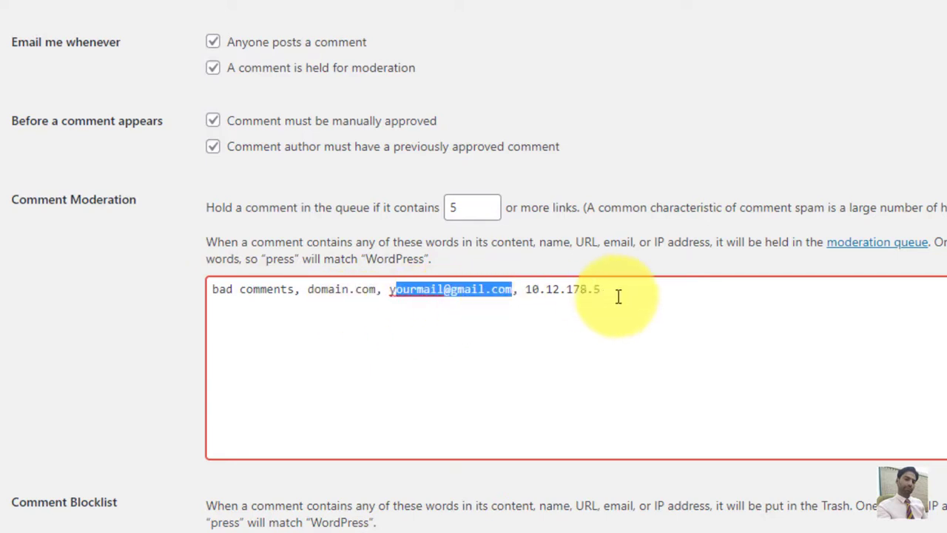
click(253, 303)
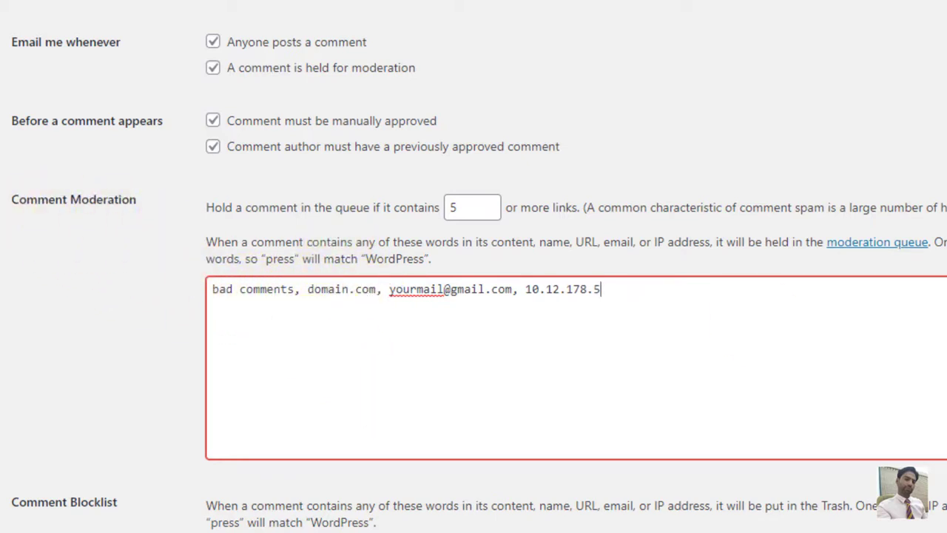
scroll(298, 252, down, 5)
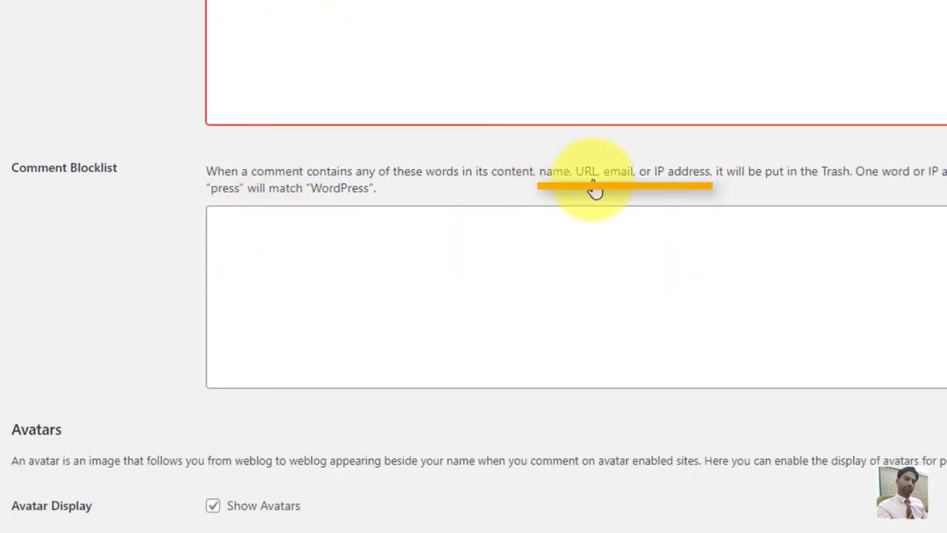
Paste the same four entries into the Comment Blocklist textarea.
click(253, 242)
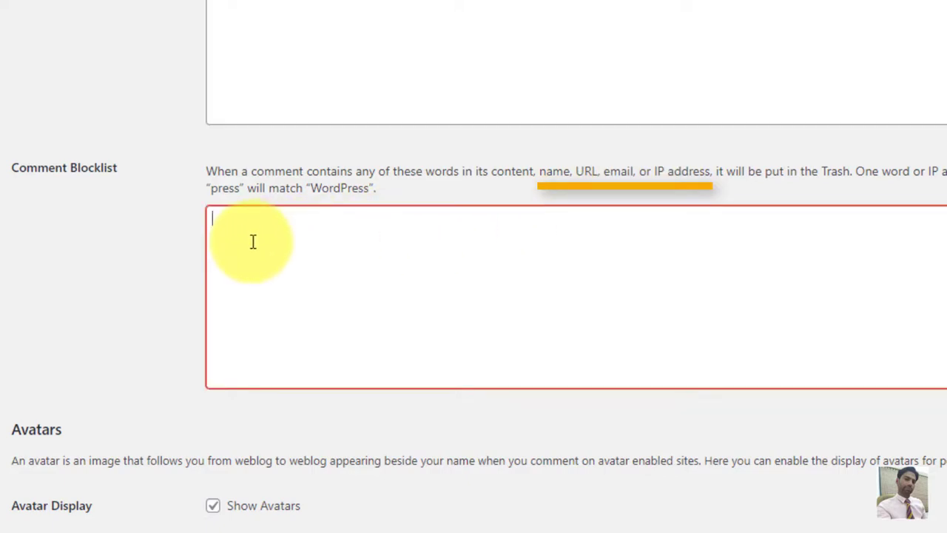
key(ctrl+v)
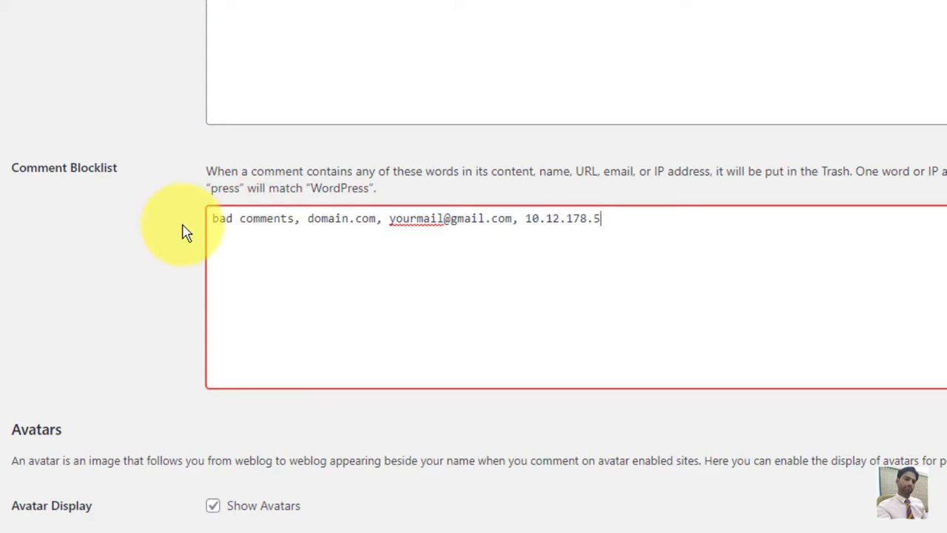
scroll(822, 417, up, 3)
scroll(822, 417, down, 2)
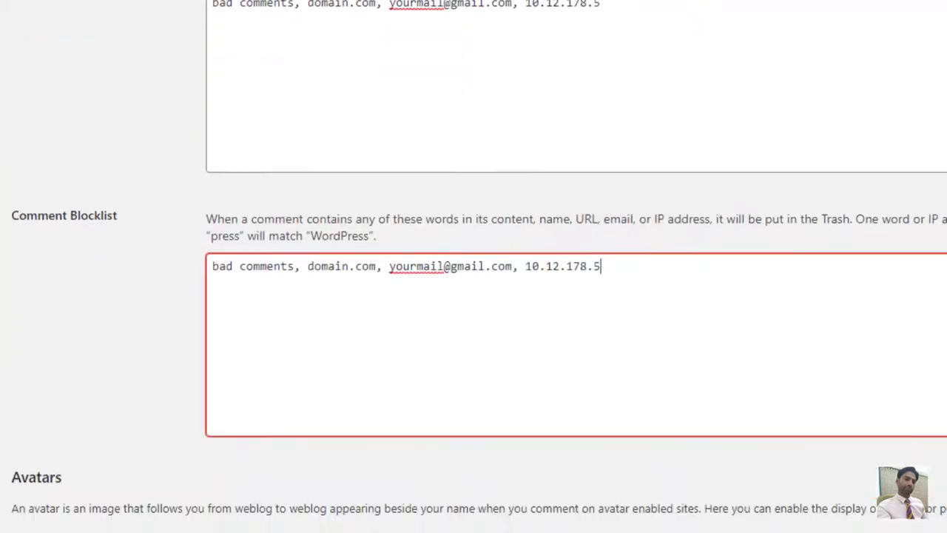
scroll(37, 100, down, 6)
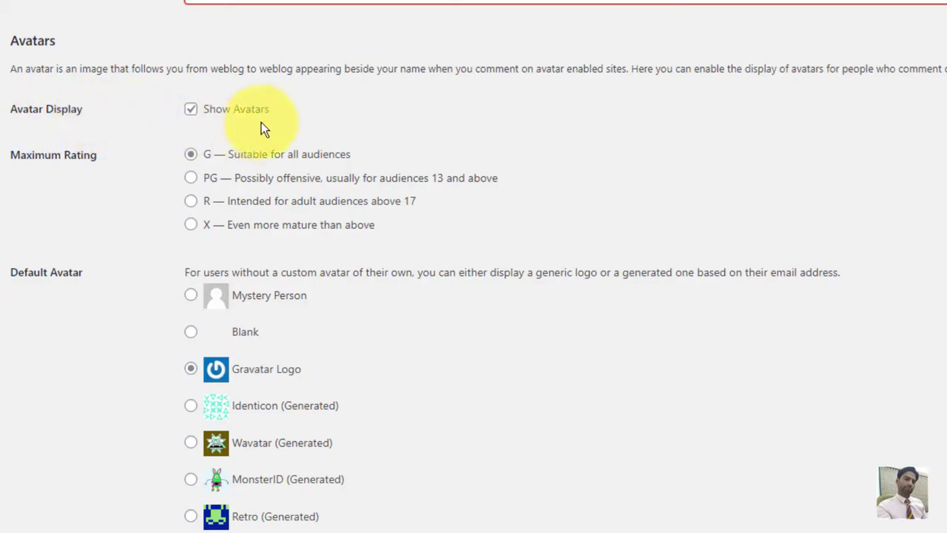
click(189, 105)
click(191, 109)
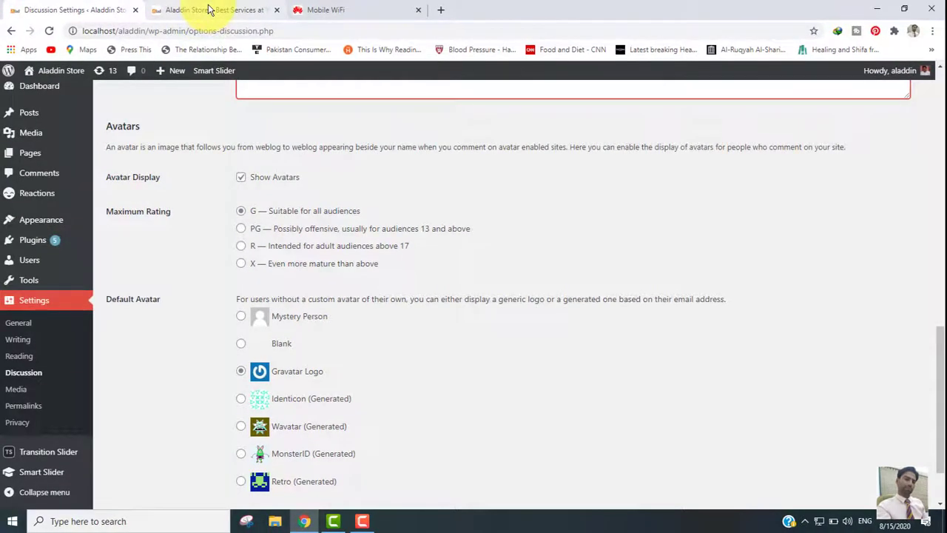
click(209, 10)
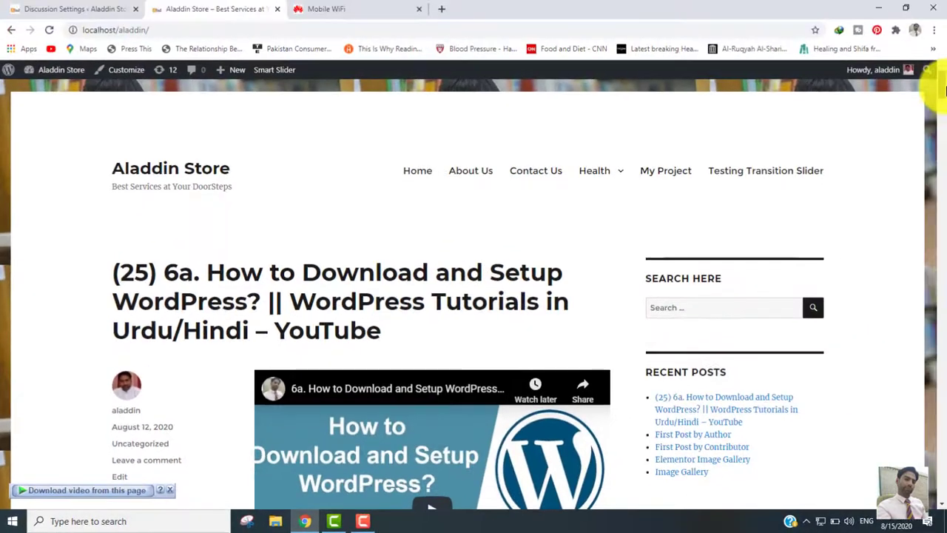
scroll(666, 222, down, 5)
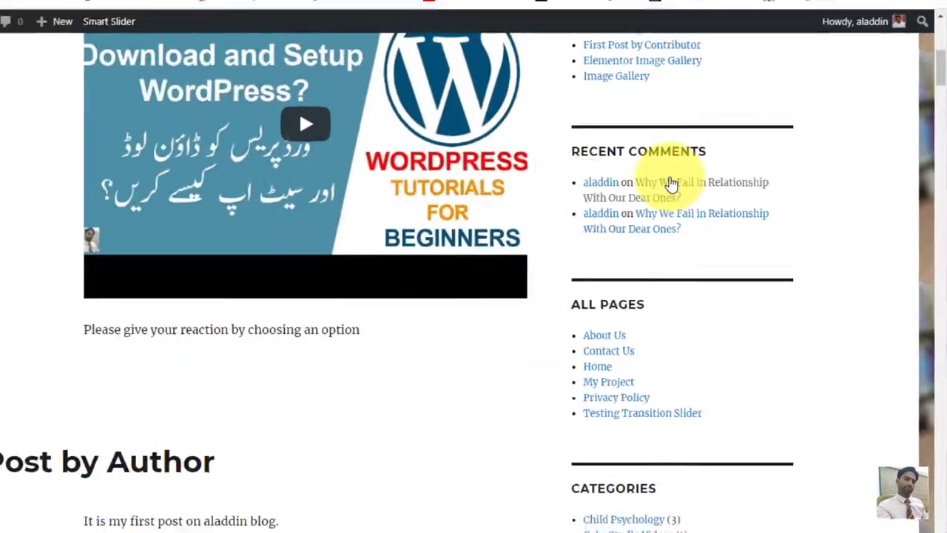
click(584, 159)
scroll(934, 280, up, 1)
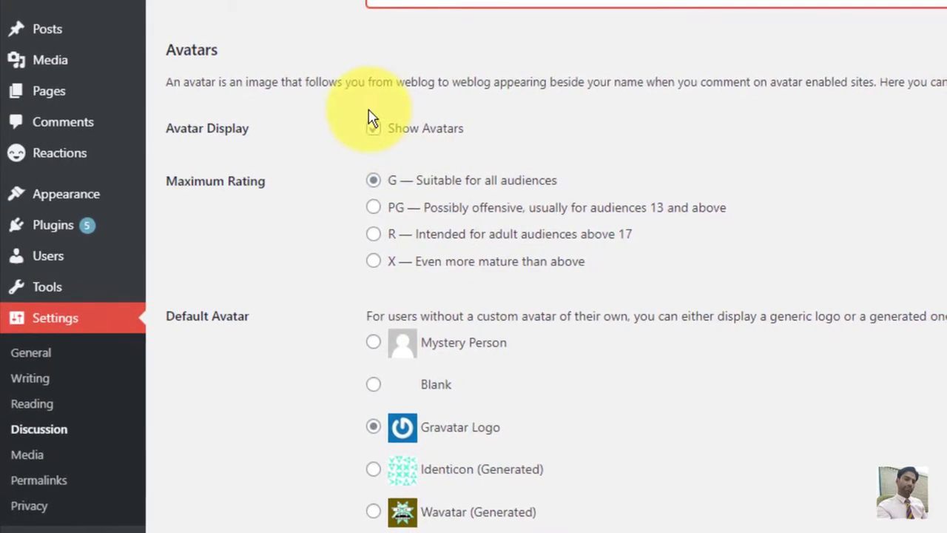
Turn off avatar display and check the commented post on the site.
click(376, 130)
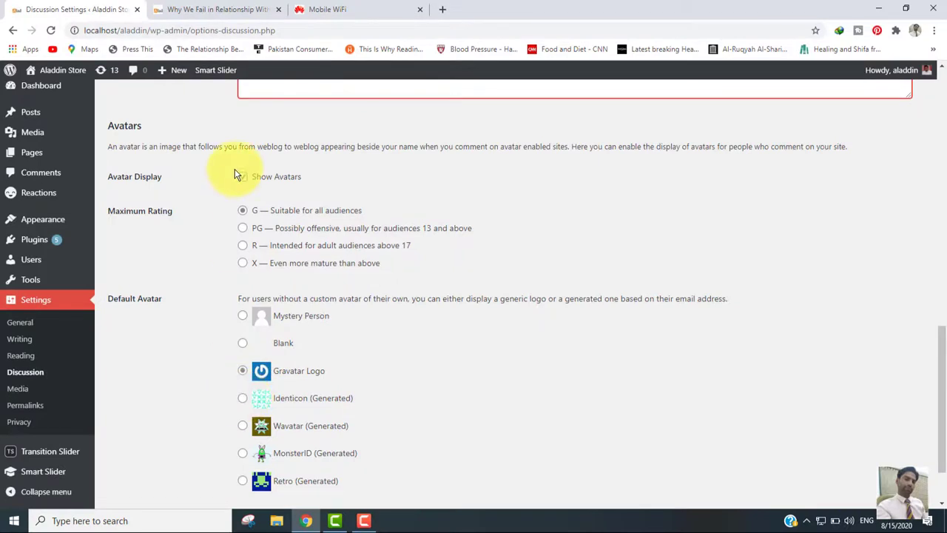
click(194, 9)
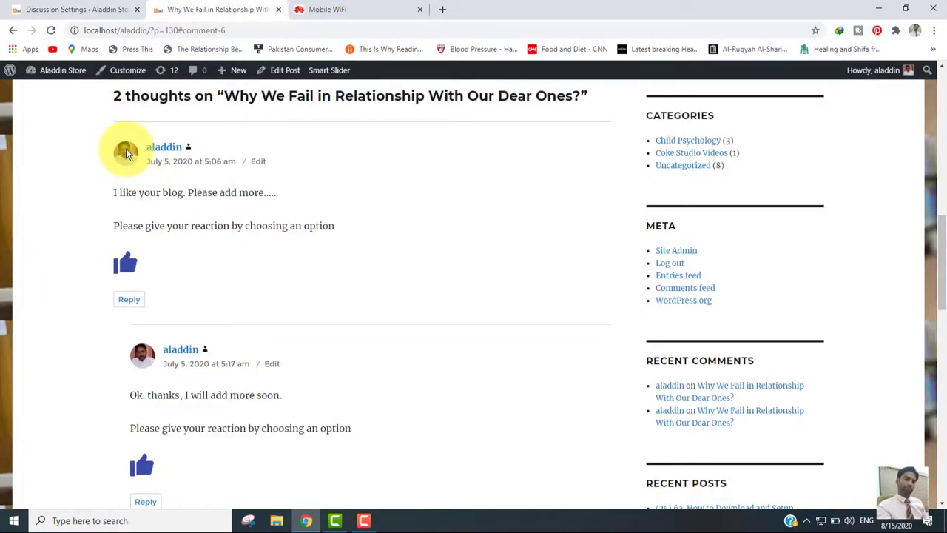
click(95, 12)
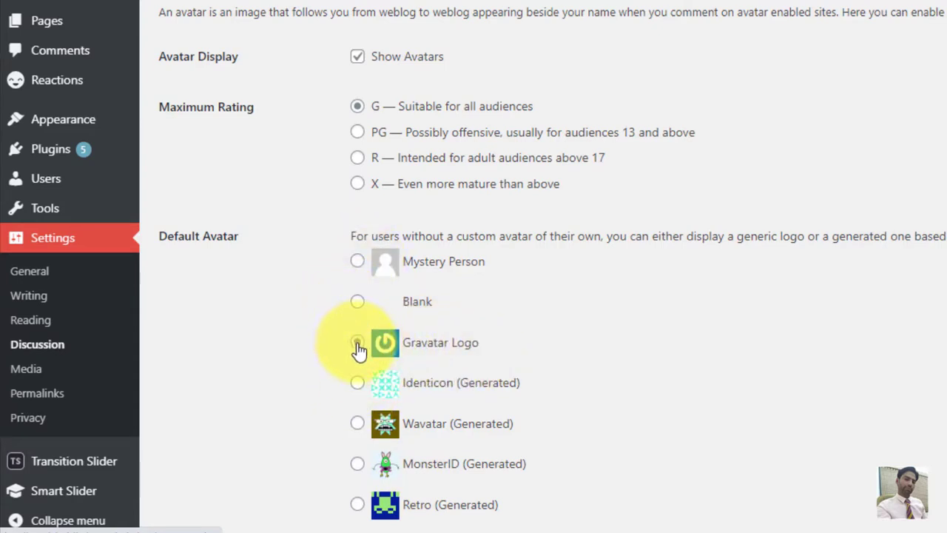
Select Mystery Person as the default avatar, then go to Media settings.
click(357, 263)
scroll(444, 281, down, 2)
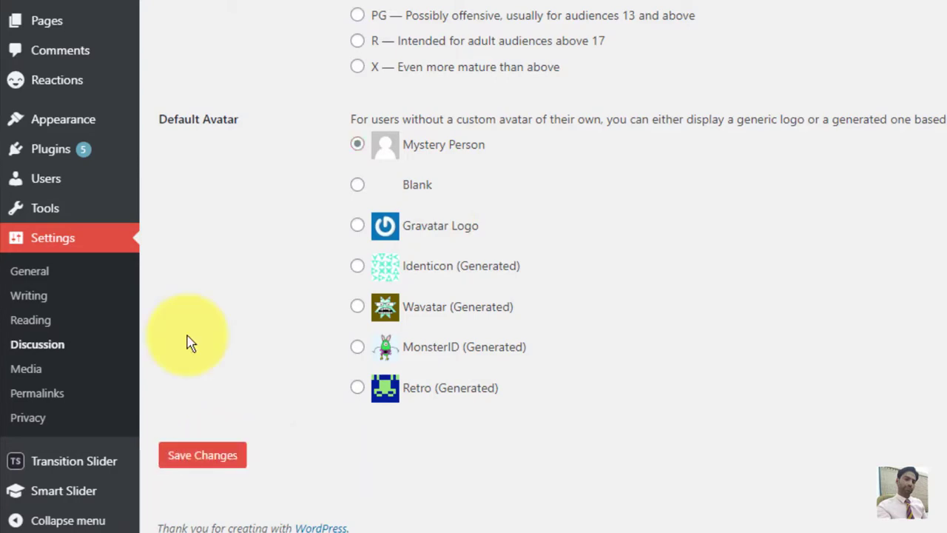
click(30, 376)
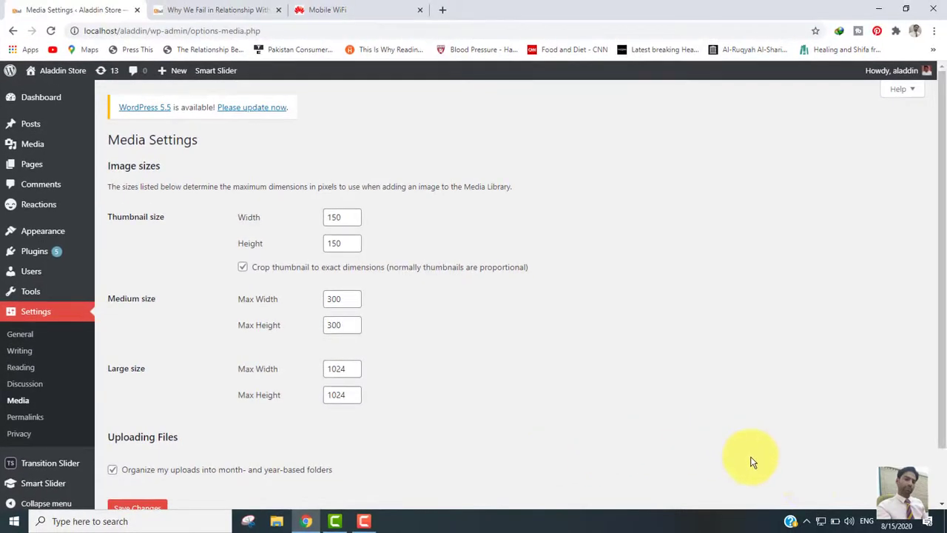
Reveal the hidden system tray icons to reach the WampServer menu.
click(806, 522)
Open WampServer's www directory and browse to Aladdin\wp-content\uploads\2020\08.
click(777, 496)
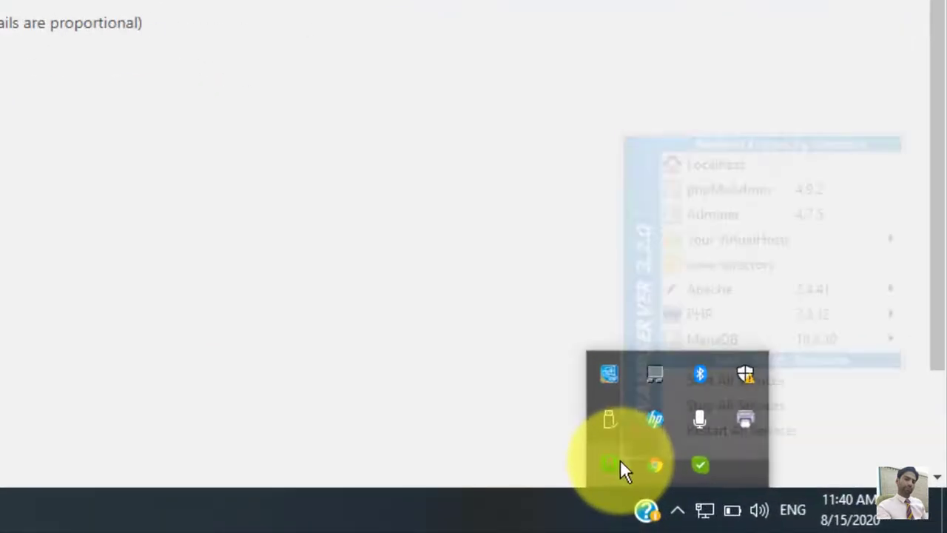
key(Up)
key(Up)
key(Up)
key(Down)
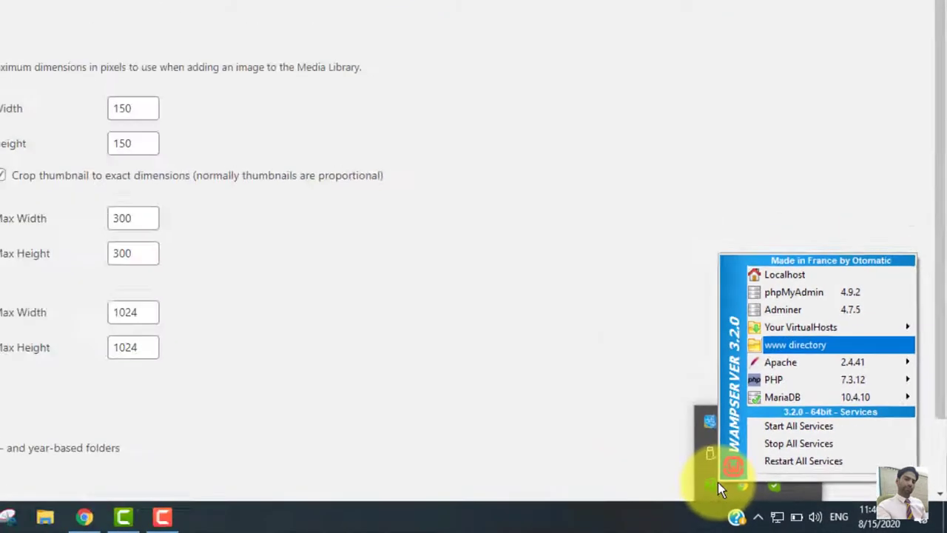
key(Escape)
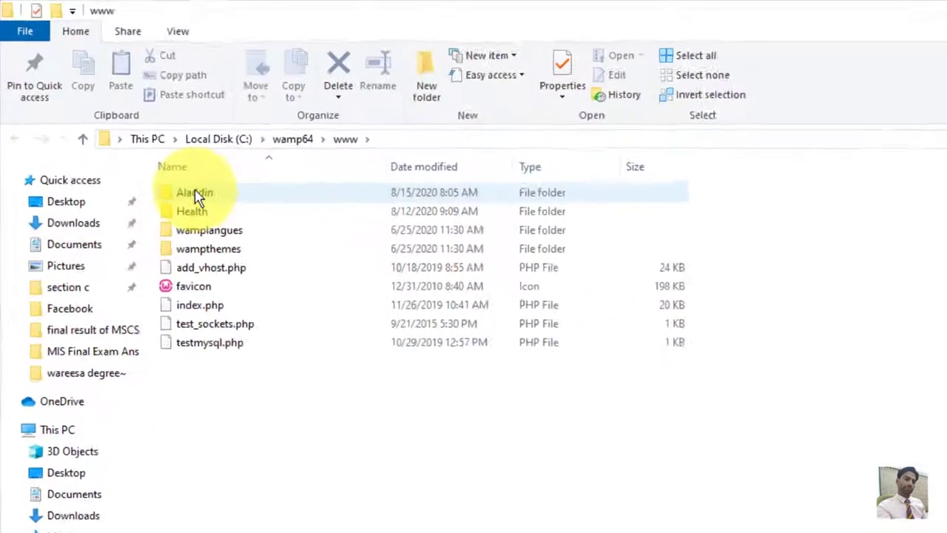
click(134, 131)
double_click(213, 210)
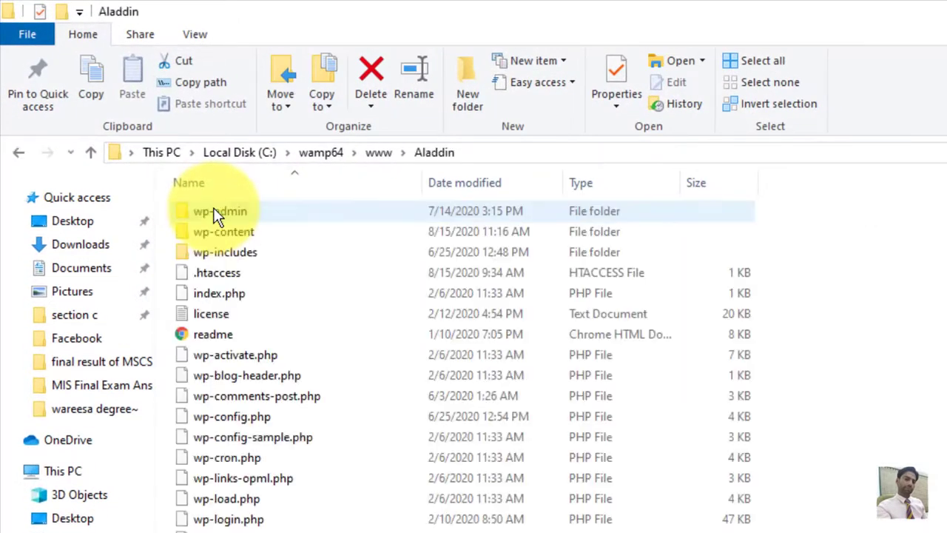
double_click(247, 231)
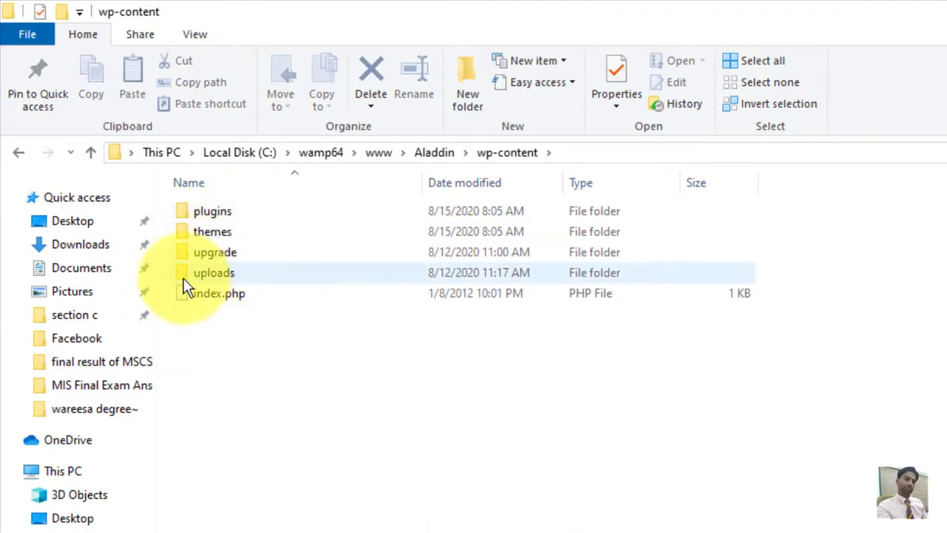
double_click(194, 272)
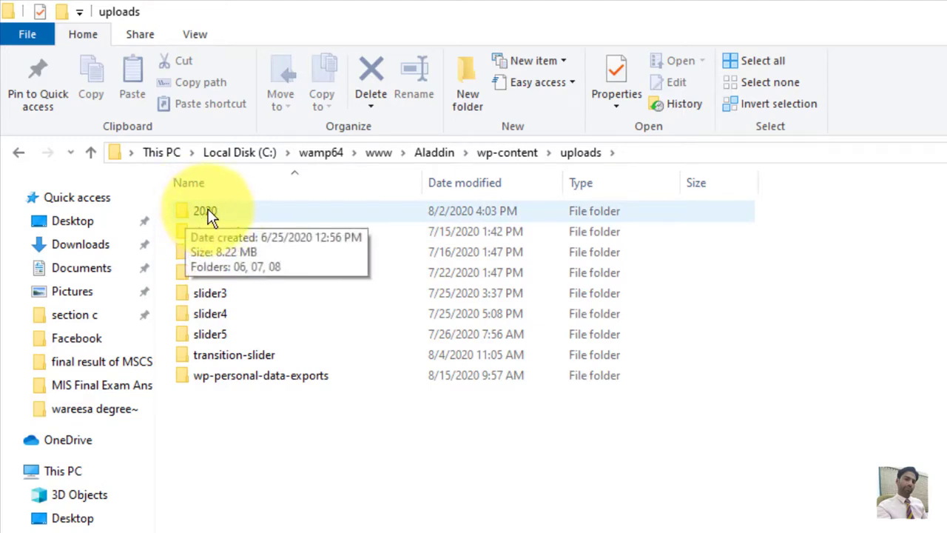
double_click(206, 212)
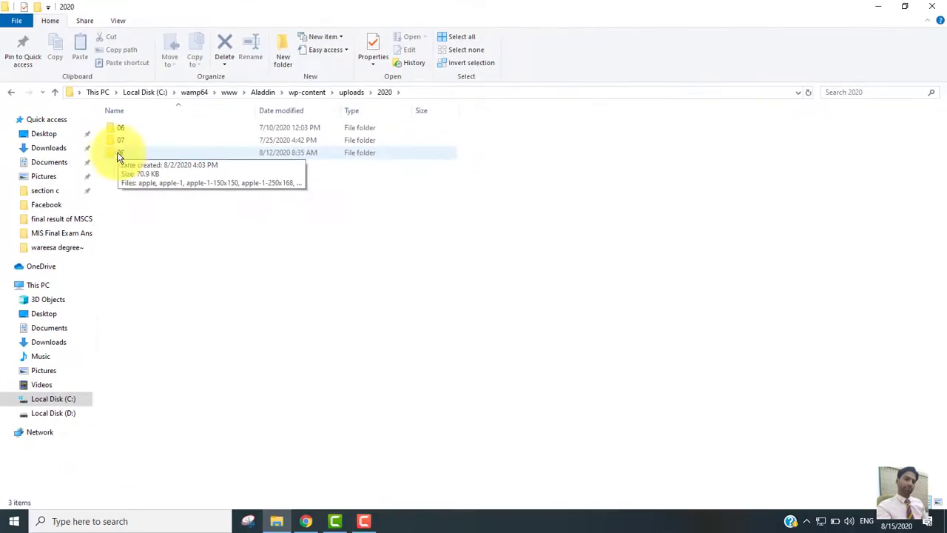
double_click(121, 154)
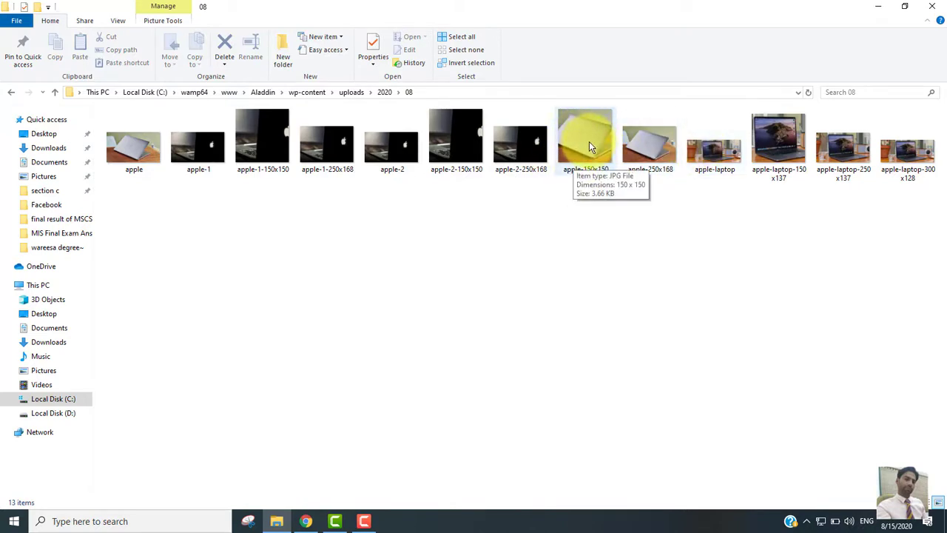
Compare the 150x150 and 250x168 apple image copies with WordPress Media Settings.
click(305, 521)
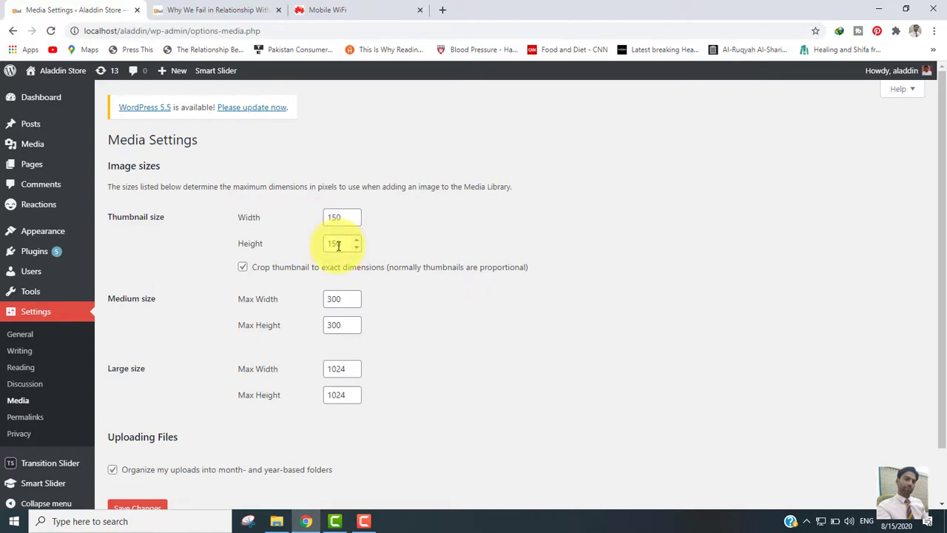
click(278, 523)
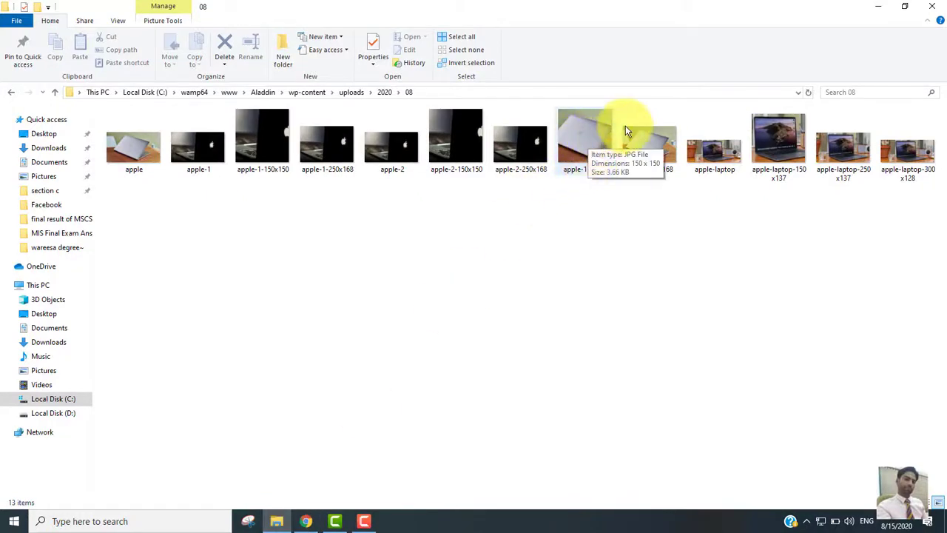
mouse_move(644, 151)
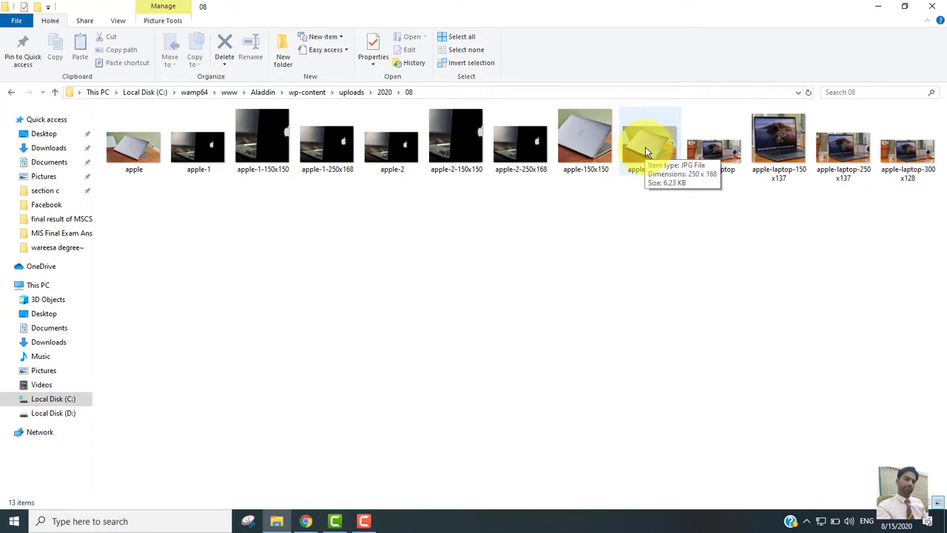
click(309, 520)
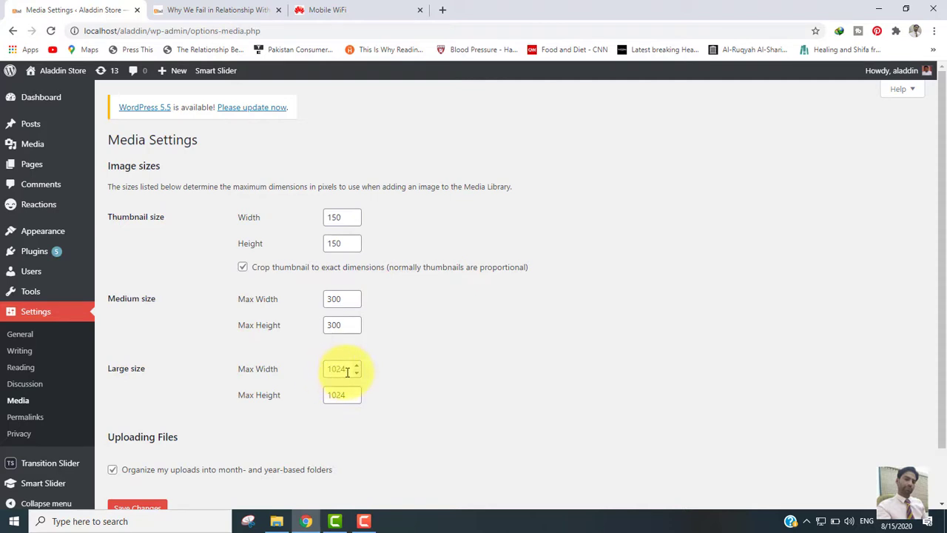
Glance at the 08 image folder and Media Settings, then open uploads/2020 in File Explorer.
click(276, 521)
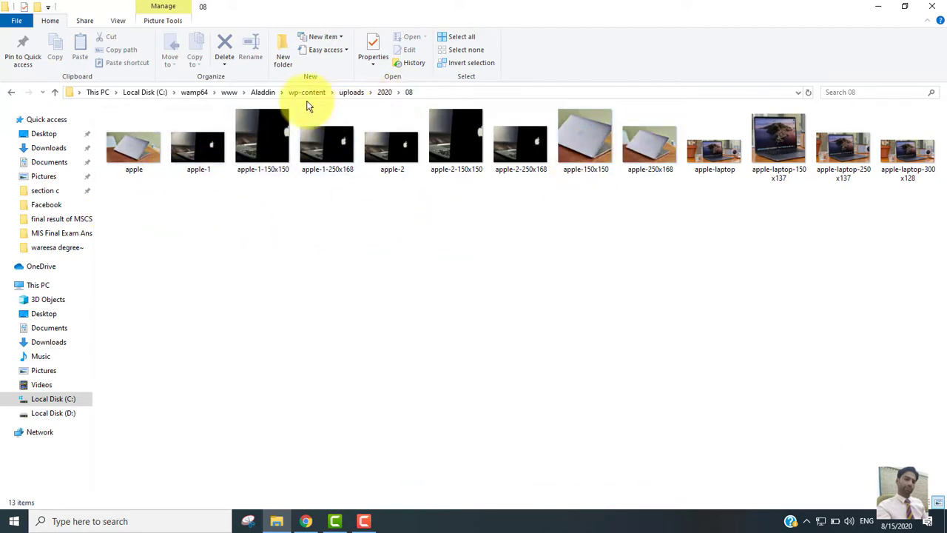
click(307, 521)
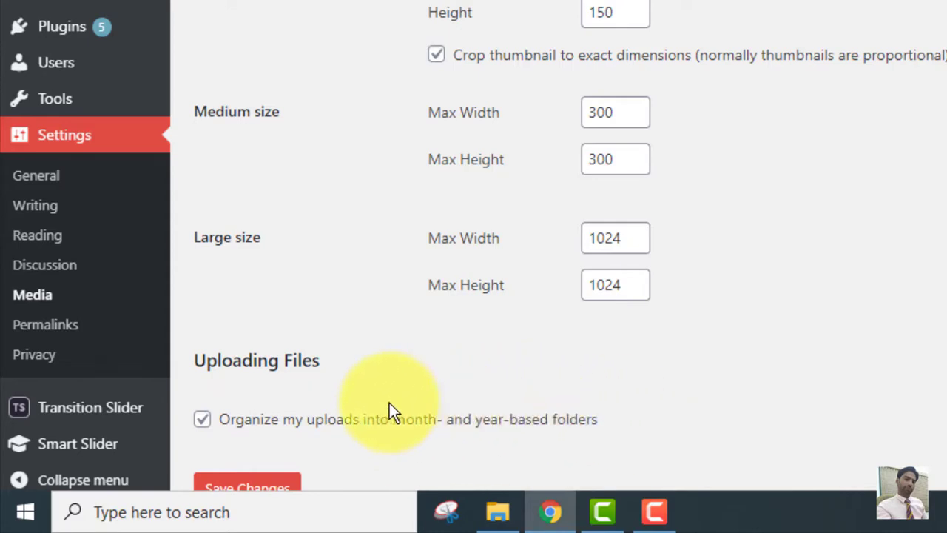
click(497, 512)
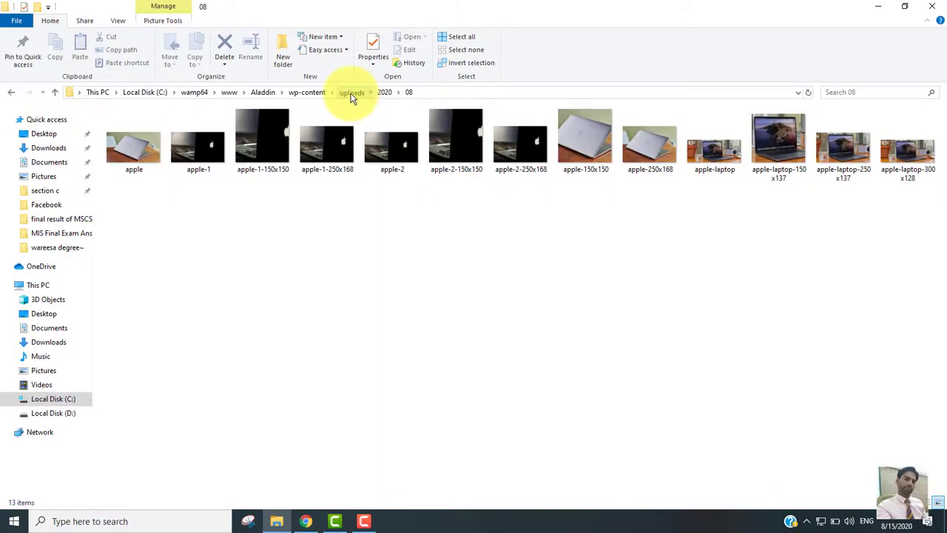
click(351, 94)
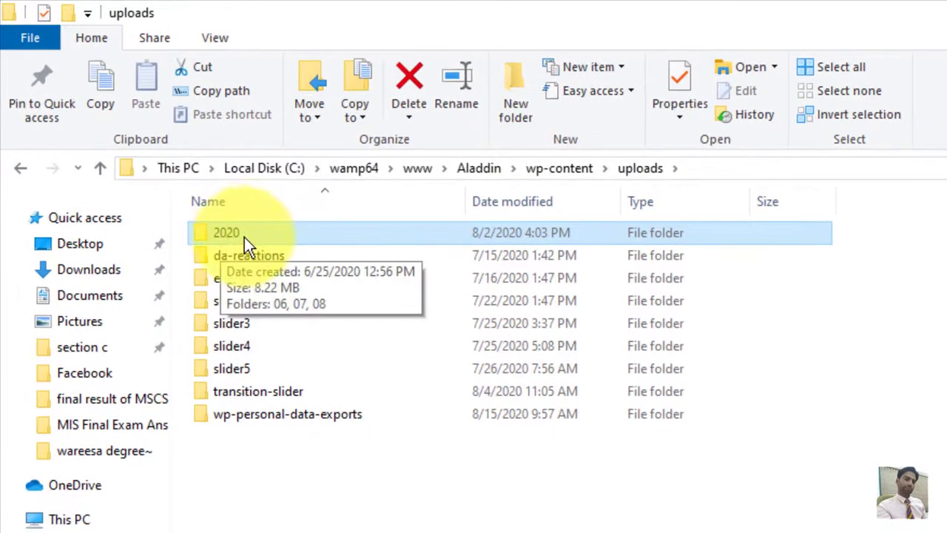
double_click(215, 222)
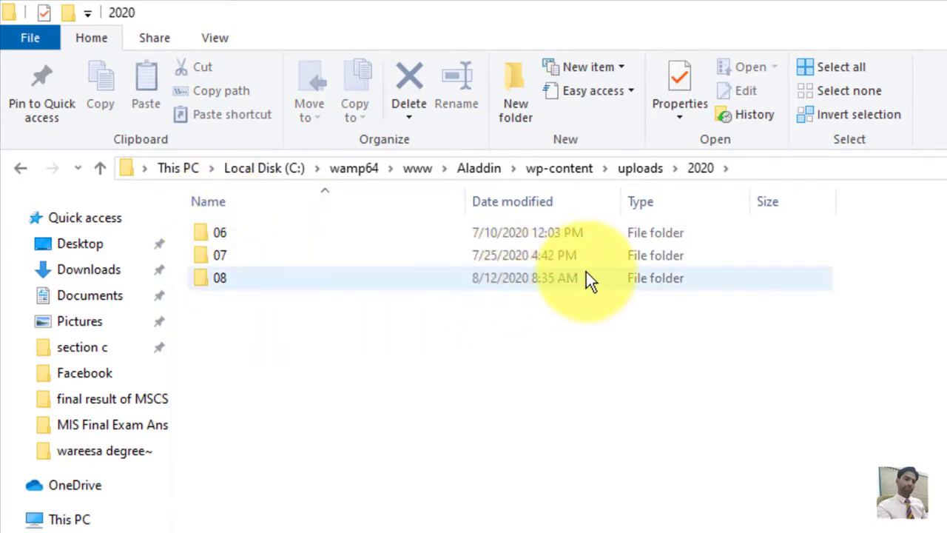
Browse the resized images in the 06 month folder, go back up to uploads, and return to Media Settings.
mouse_move(486, 280)
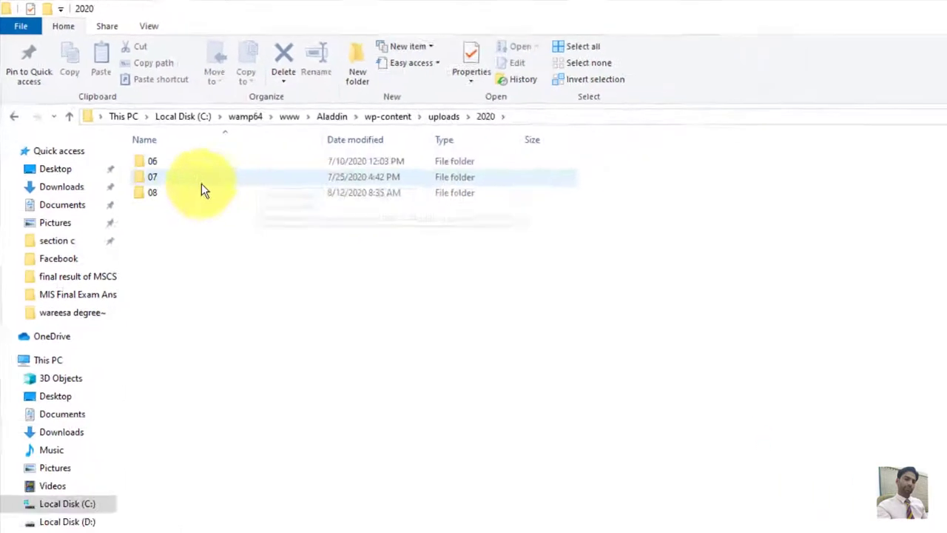
click(125, 132)
double_click(123, 130)
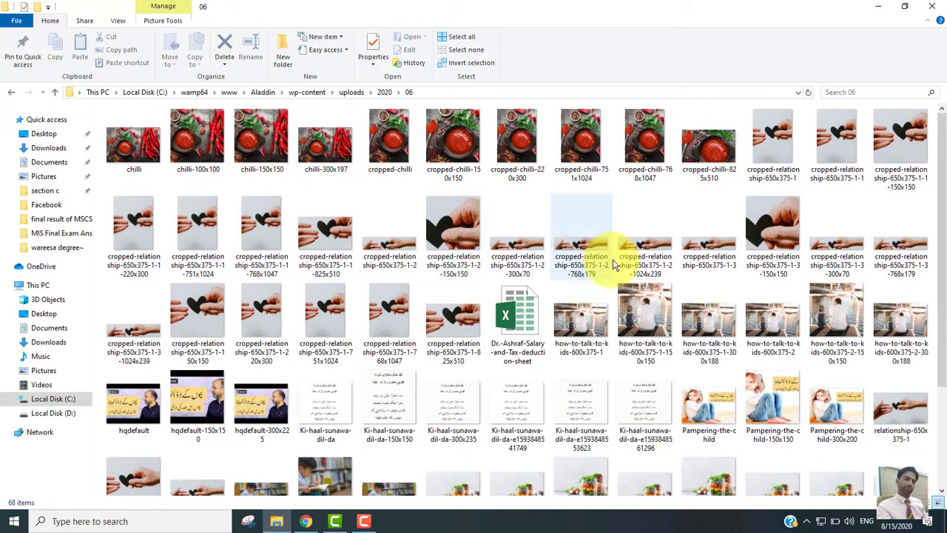
click(57, 92)
click(56, 92)
click(306, 521)
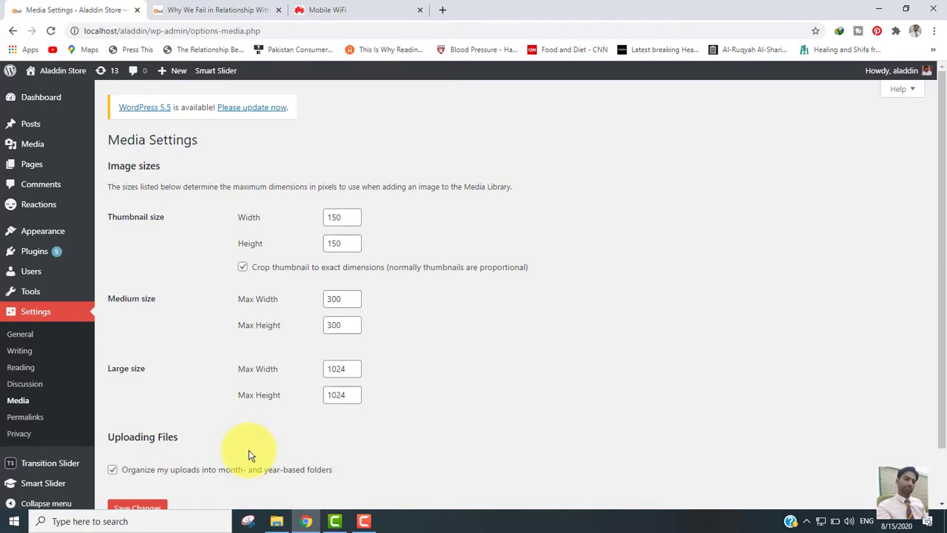
Save Media Settings unchanged, getting the 'Settings saved.' confirmation.
click(276, 521)
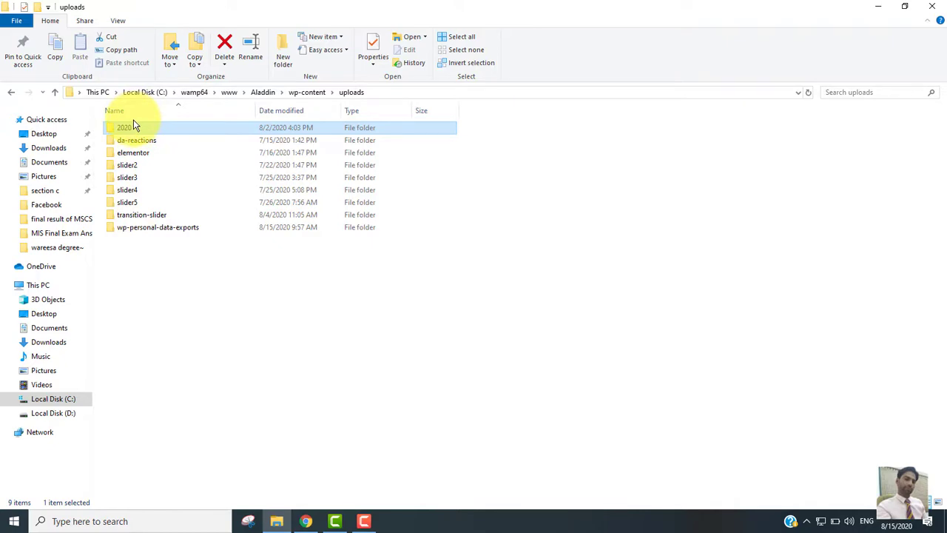
click(305, 521)
scroll(895, 461, down, 1)
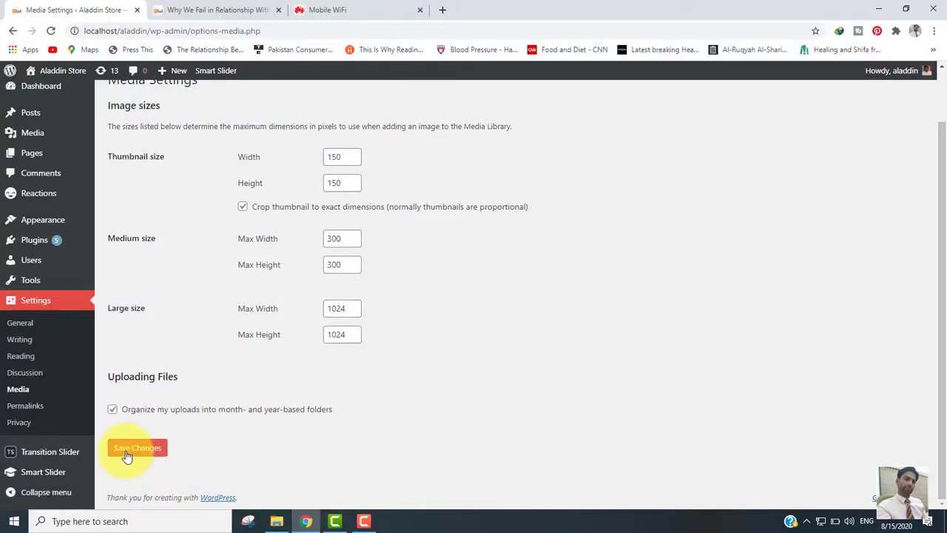
click(128, 455)
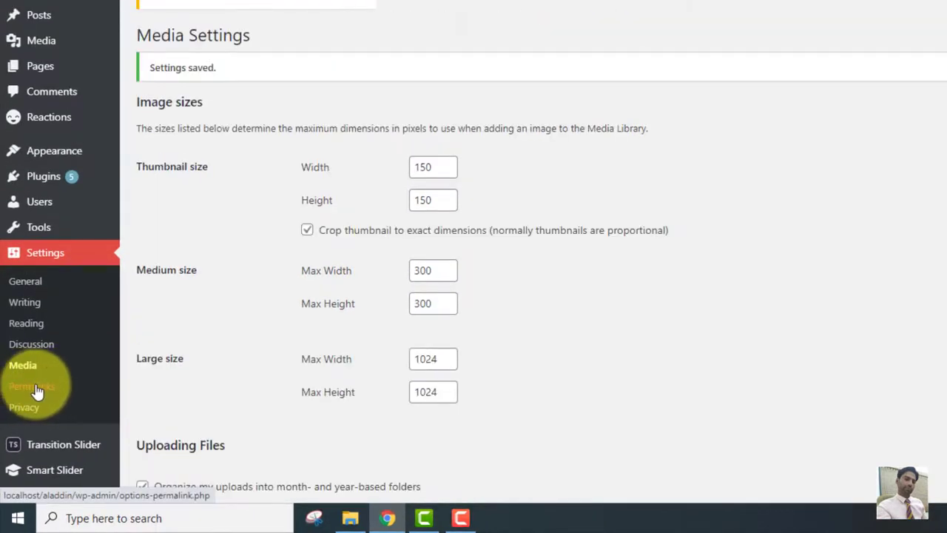
Compare the live About Us page's plain ?page_id=239 address with the Plain setting in Permalink Settings.
click(34, 388)
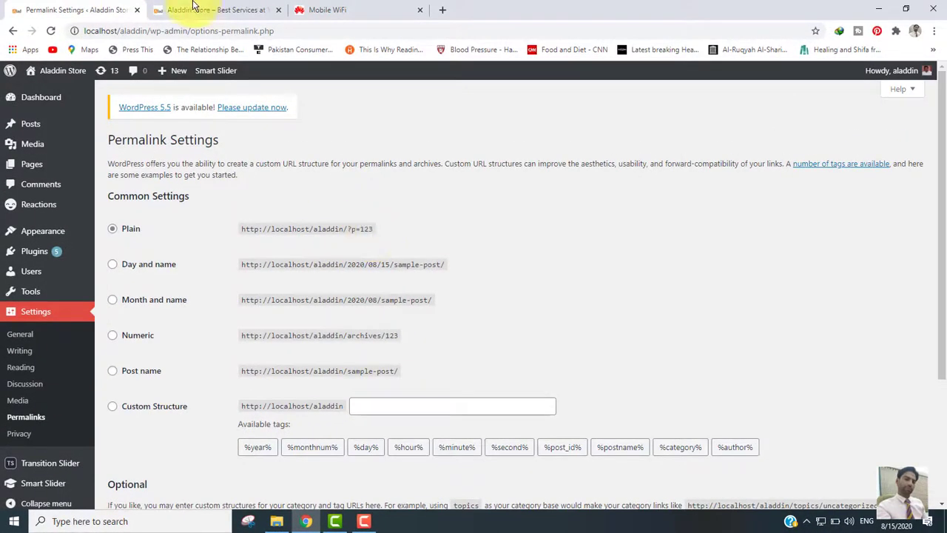
click(194, 9)
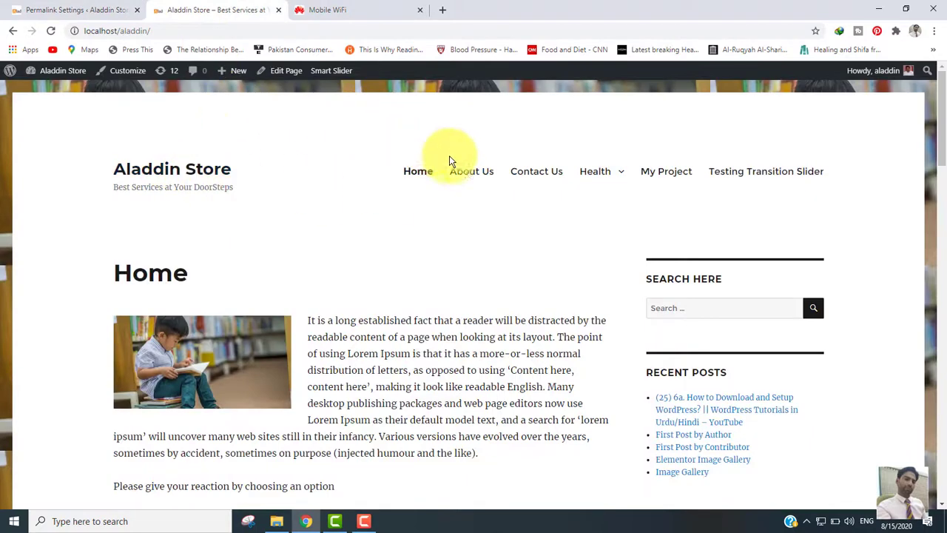
click(478, 181)
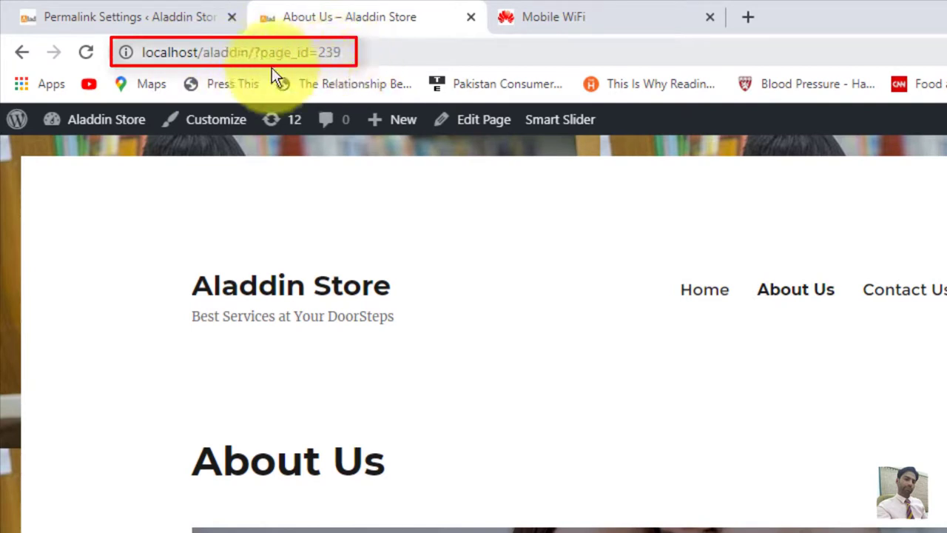
click(125, 18)
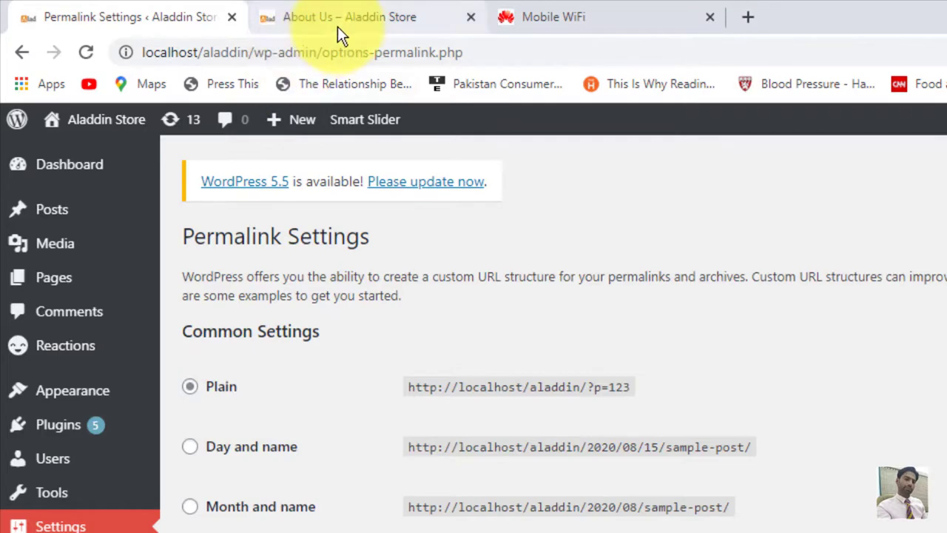
click(390, 8)
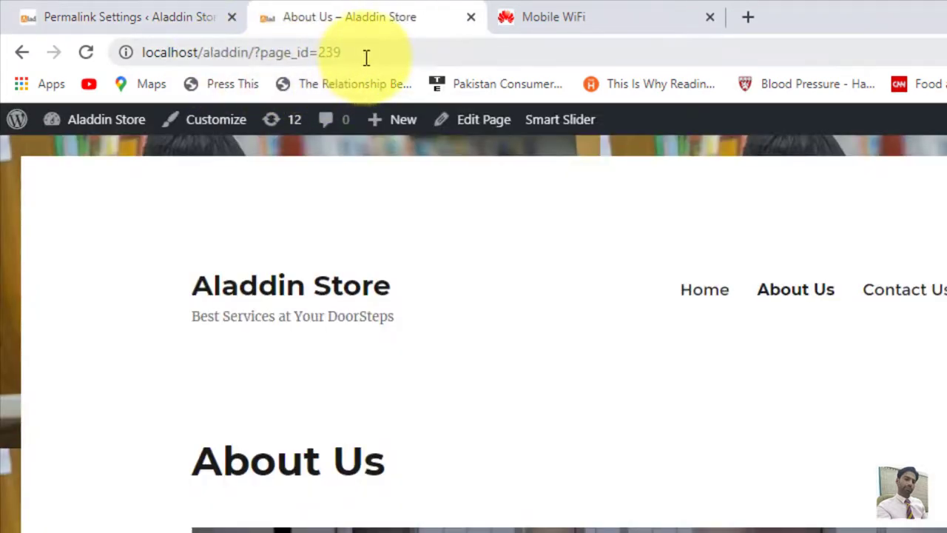
click(101, 11)
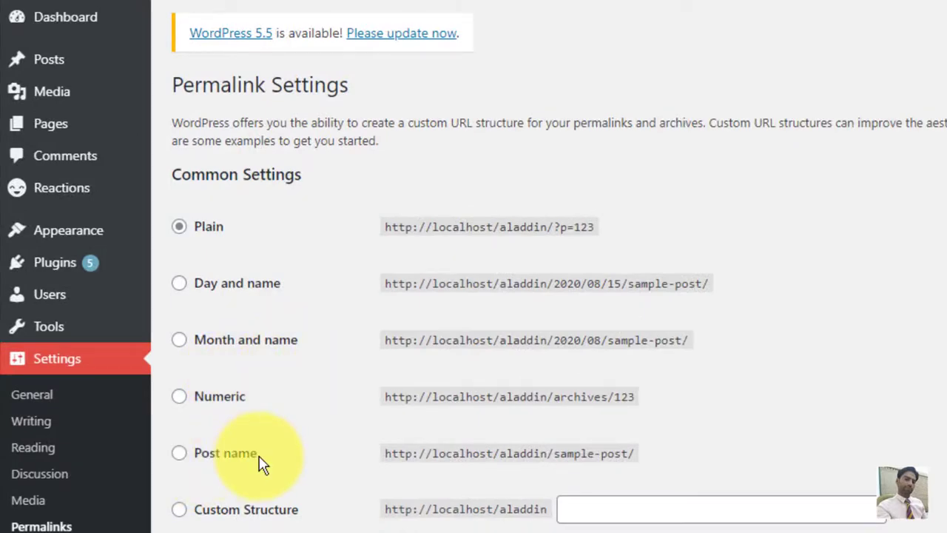
Switch the permalink structure to Post name and save.
click(181, 454)
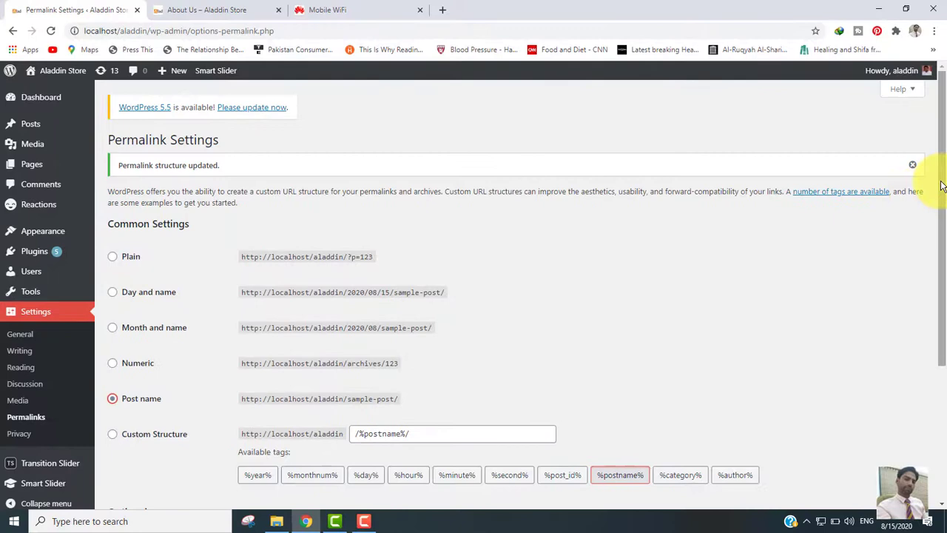
drag(942, 185, 930, 380)
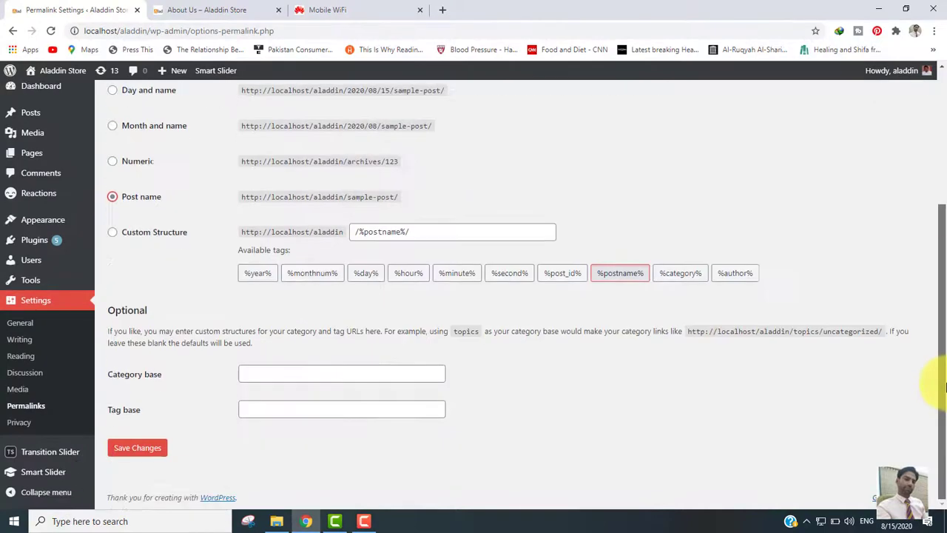
click(133, 449)
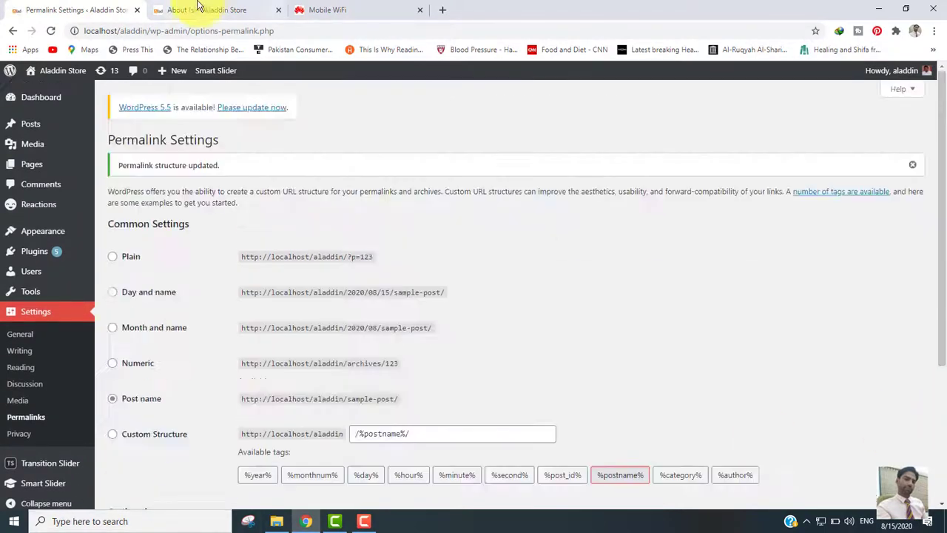
Confirm the About Us page and newest recent post now use slug-based addresses.
click(202, 9)
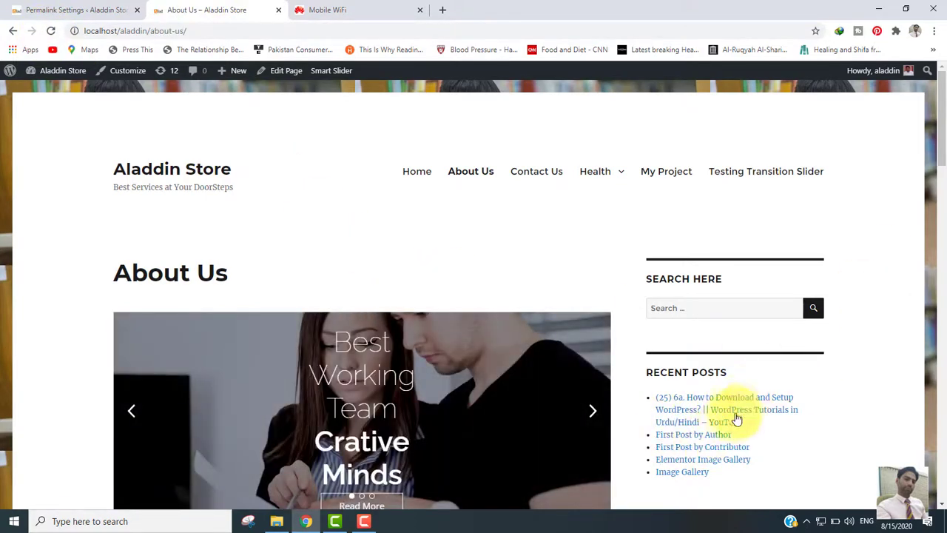
scroll(944, 151, down, 2)
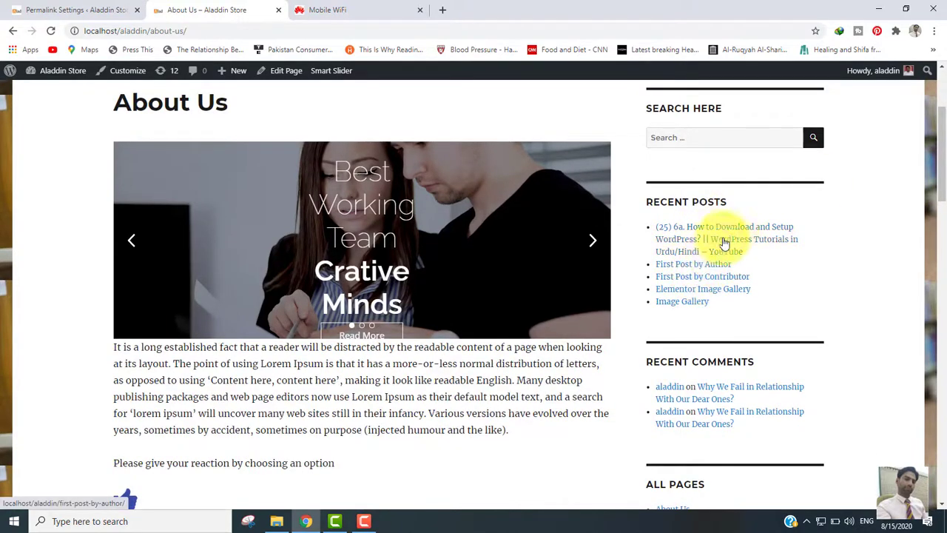
click(732, 231)
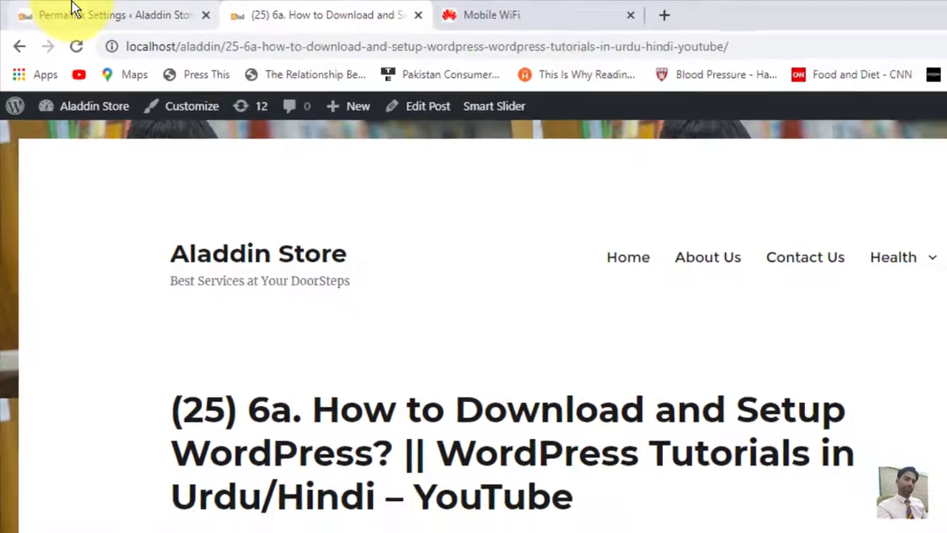
click(89, 17)
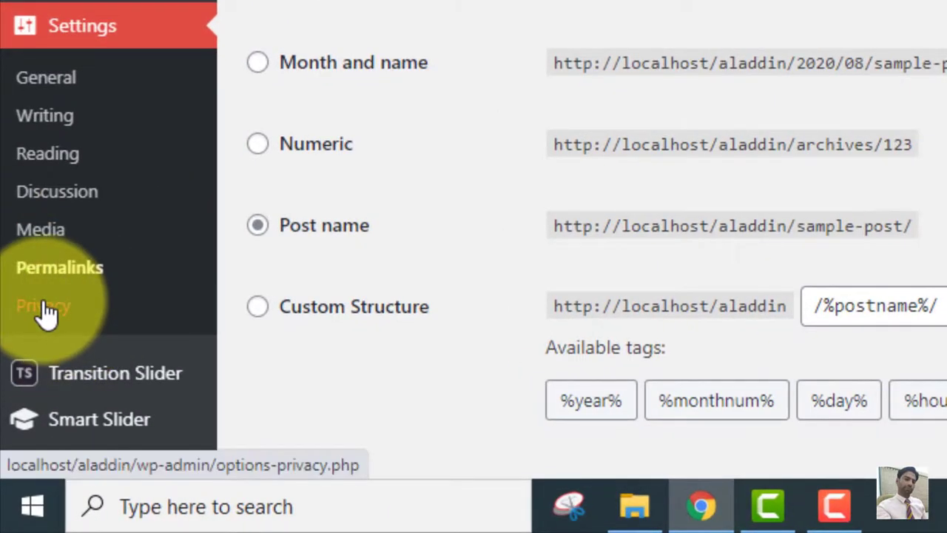
From Privacy Settings, preview the current Privacy Policy page at ?page_id=459, then go back.
click(50, 313)
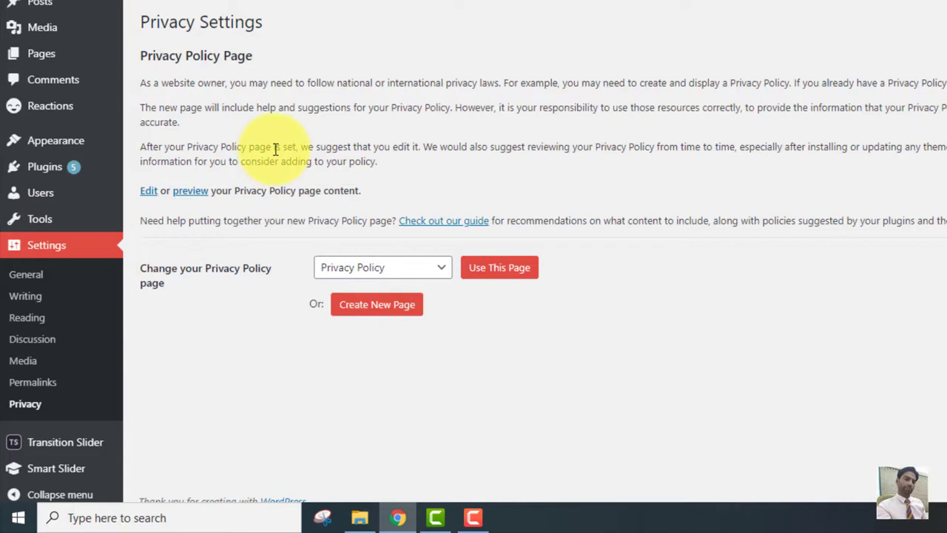
click(191, 194)
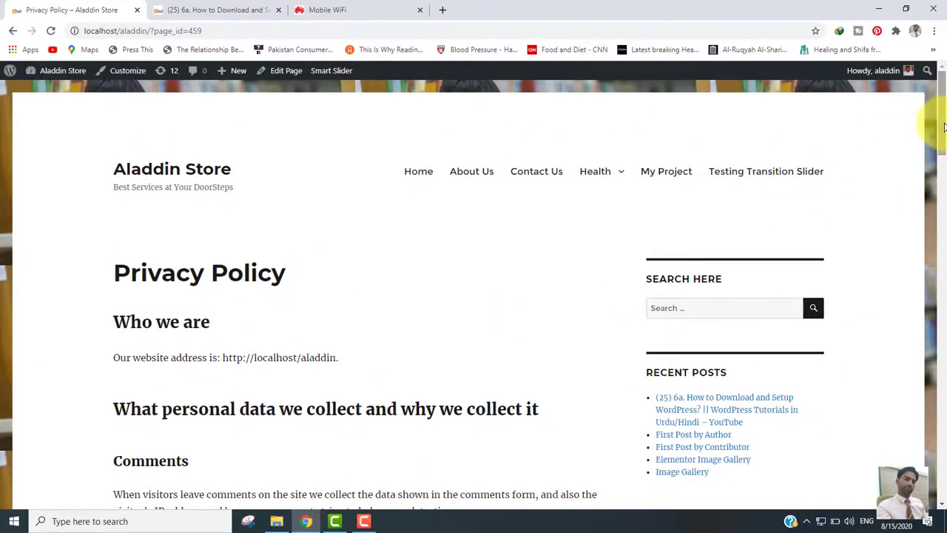
mouse_move(934, 126)
mouse_down()
mouse_move(937, 179)
mouse_move(930, 116)
mouse_up()
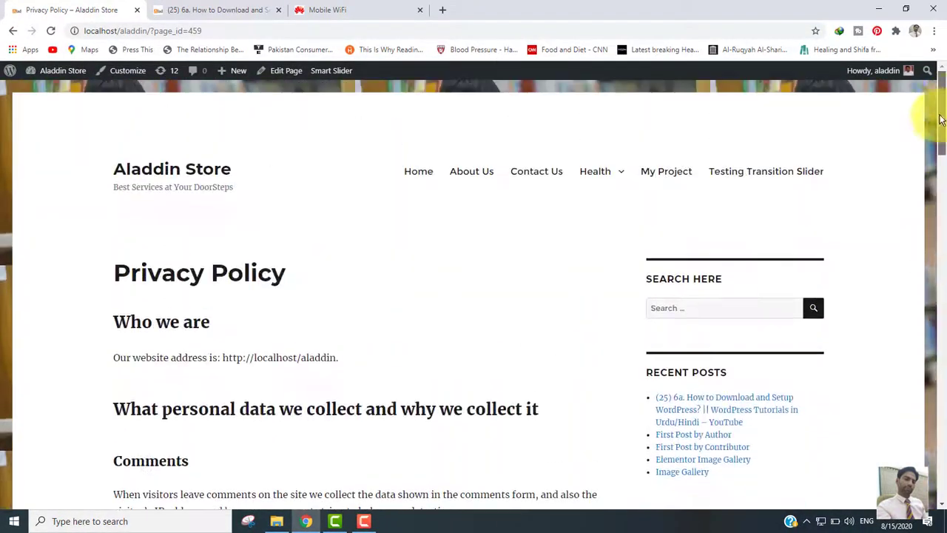
click(17, 36)
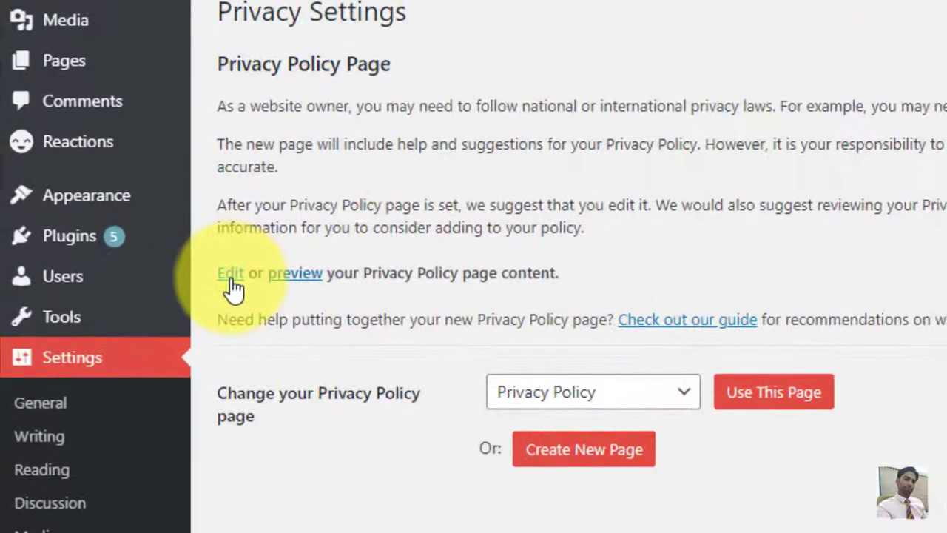
click(229, 274)
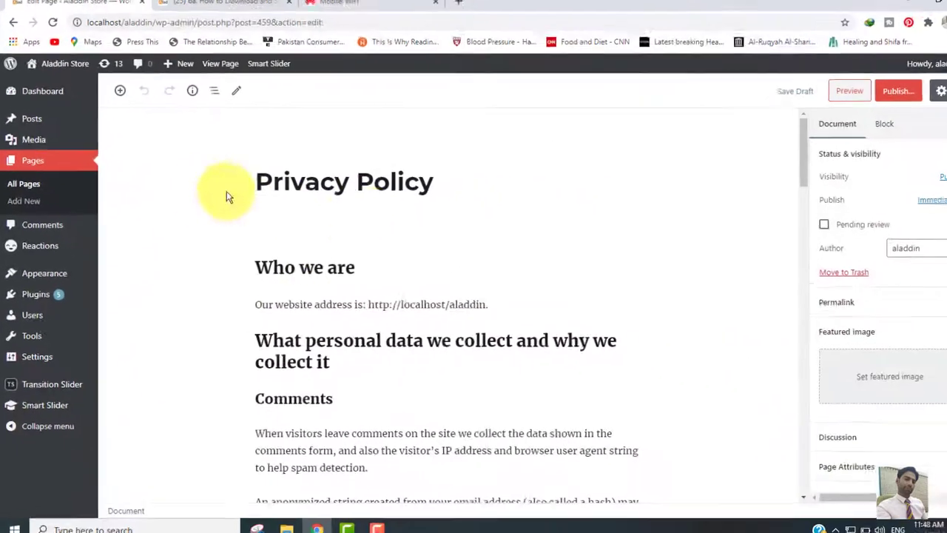
click(318, 189)
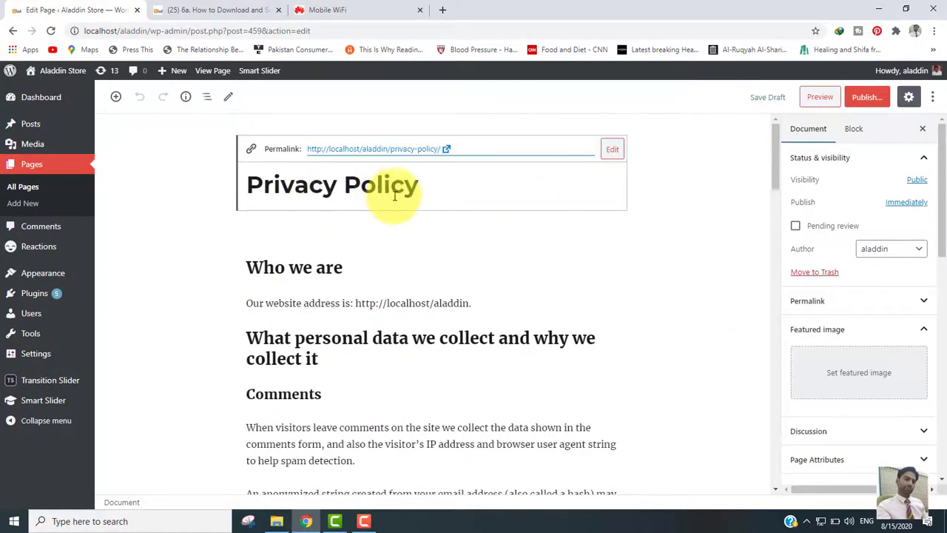
click(312, 268)
click(313, 342)
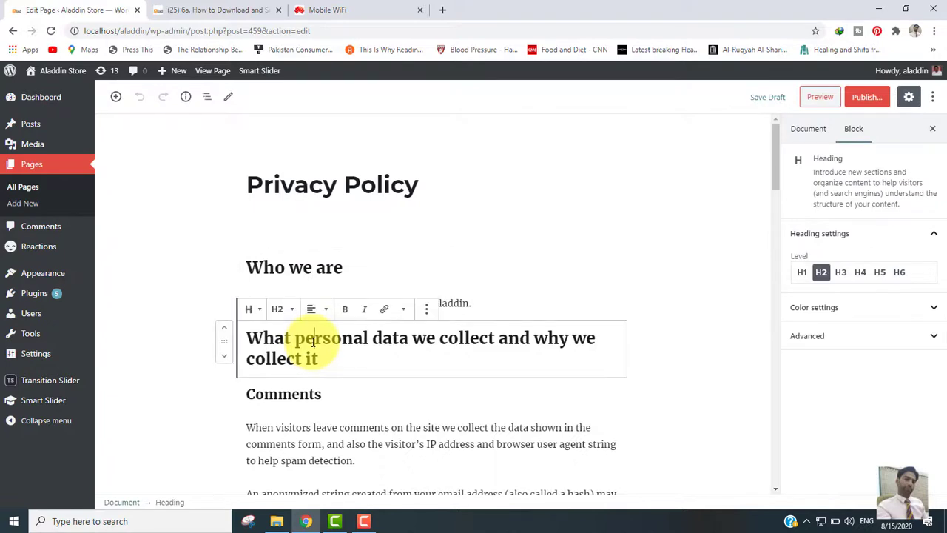
click(330, 429)
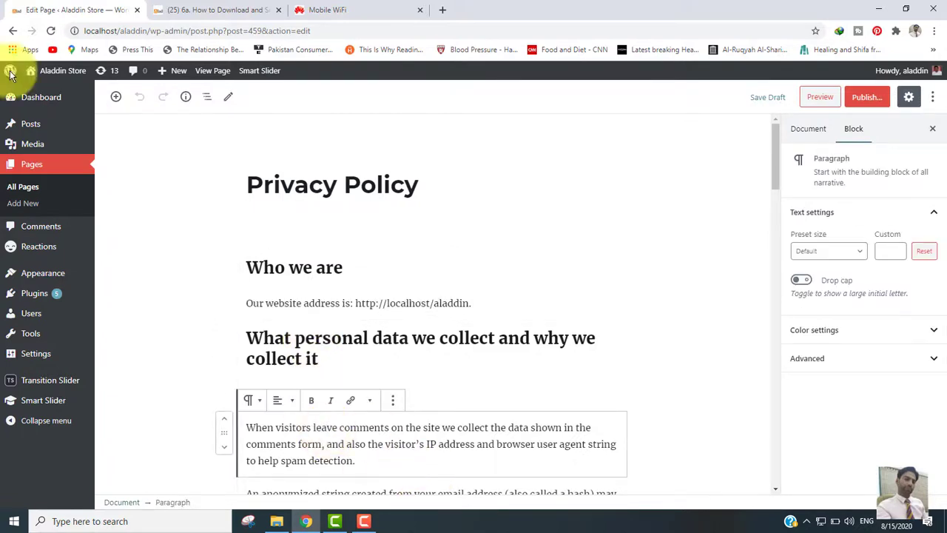
click(13, 30)
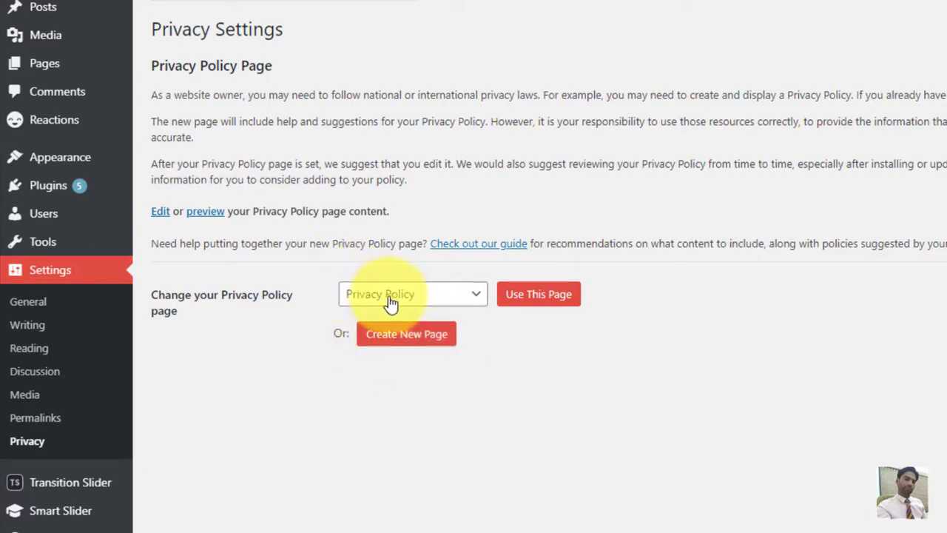
Choose a Privacy Policy page from the dropdown and apply it with Use This Page.
click(450, 300)
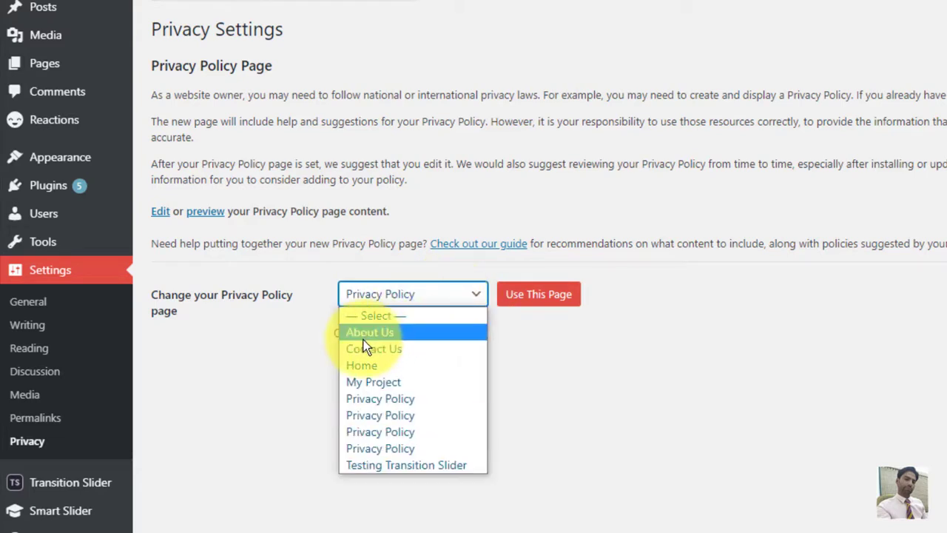
click(377, 432)
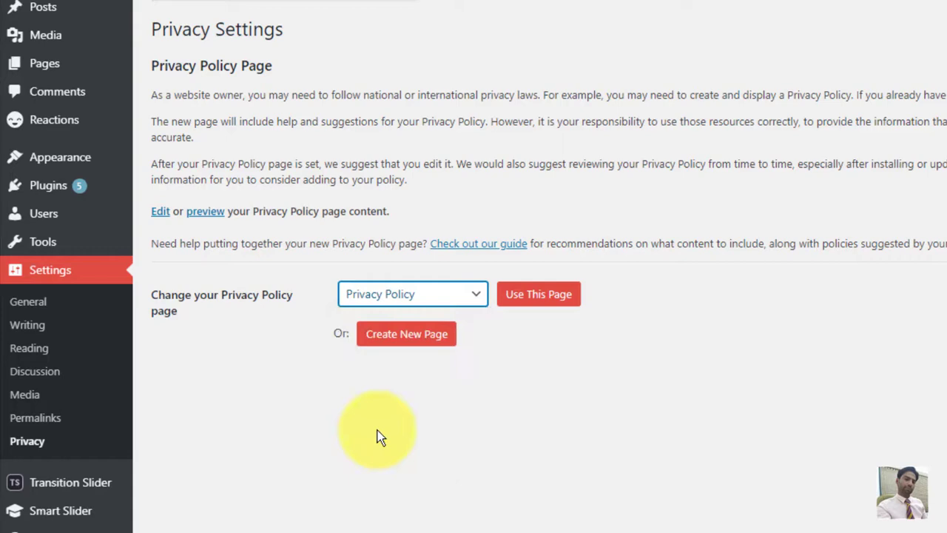
click(553, 302)
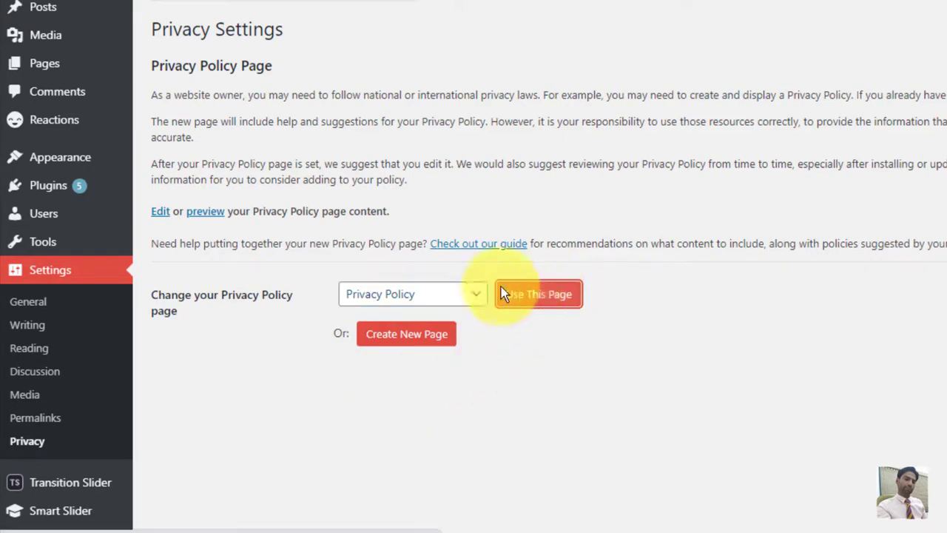